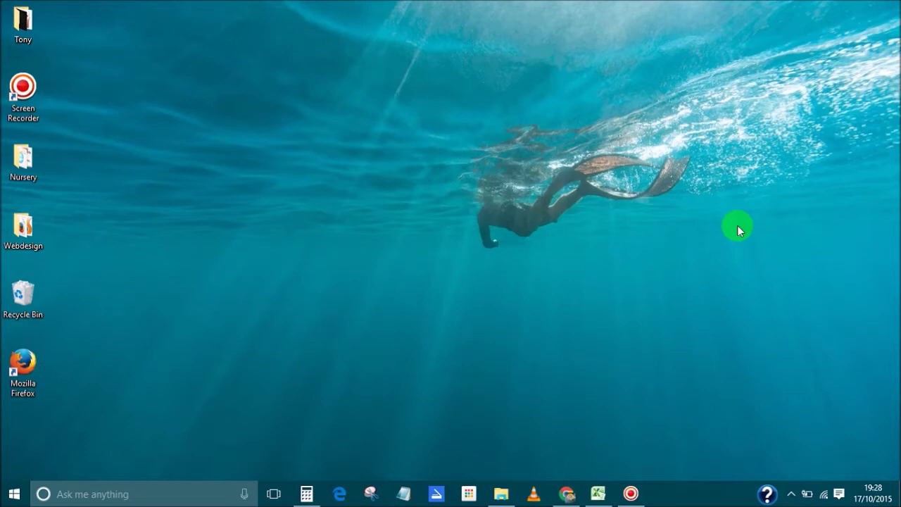
- Open File Explorer on Removable Disk (F:) with 10 Attendance Reports and GLogData_001
click(502, 495)
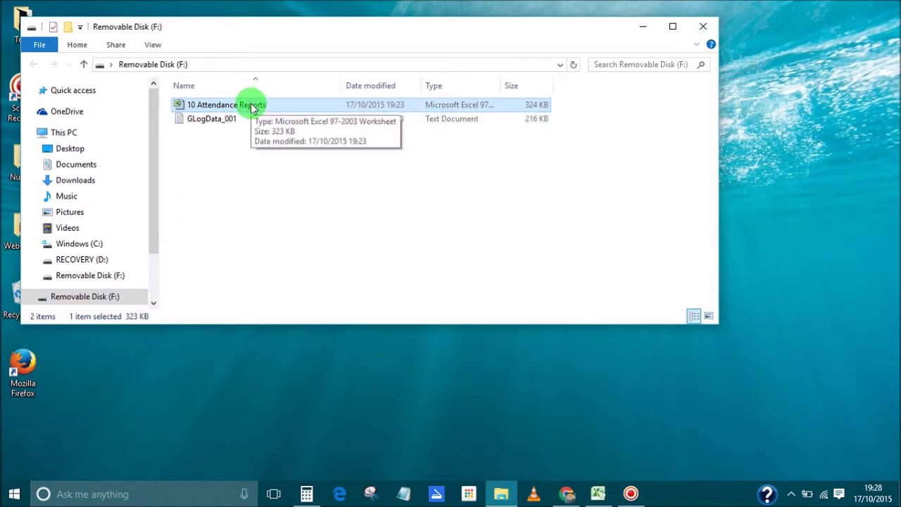
- Launch Excel to open the 10 Attendance Reports workbook on its Summary Table sheet
click(597, 495)
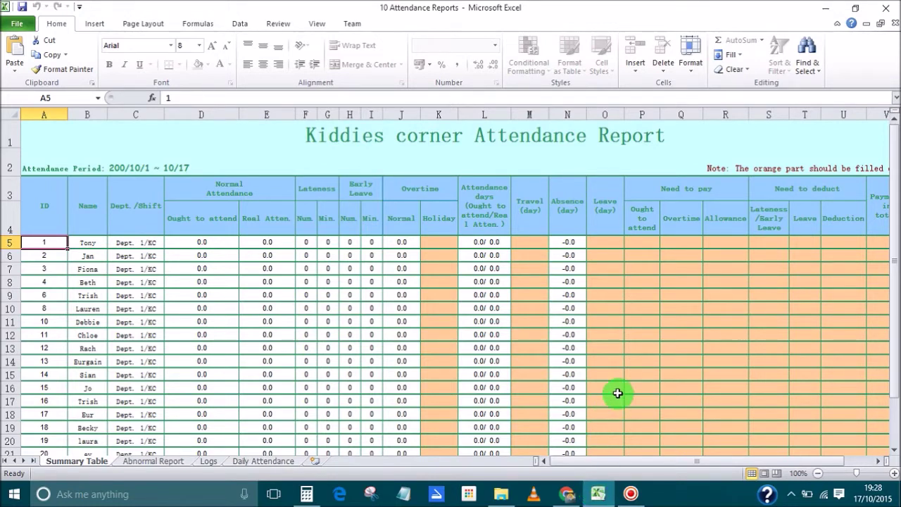
- Scroll around the Kiddies corner Attendance Report summary, then switch to the Abnormal Report sheet
scroll(617, 390, down, 2)
scroll(617, 393, up, 2)
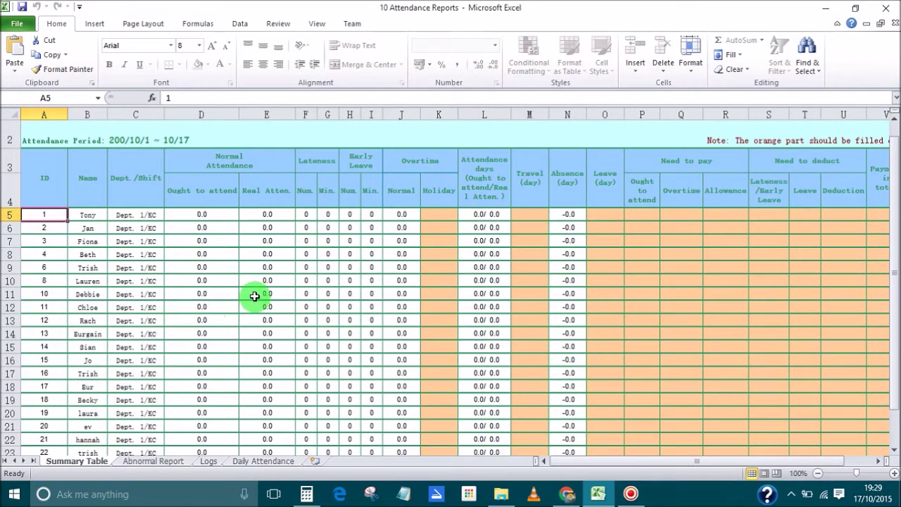
scroll(406, 276, right, 3)
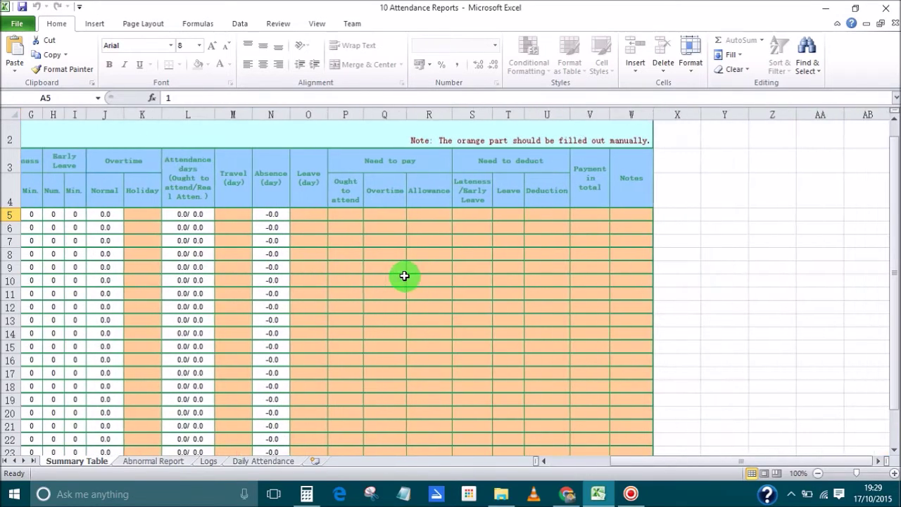
scroll(405, 276, left, 3)
scroll(404, 276, down, 2)
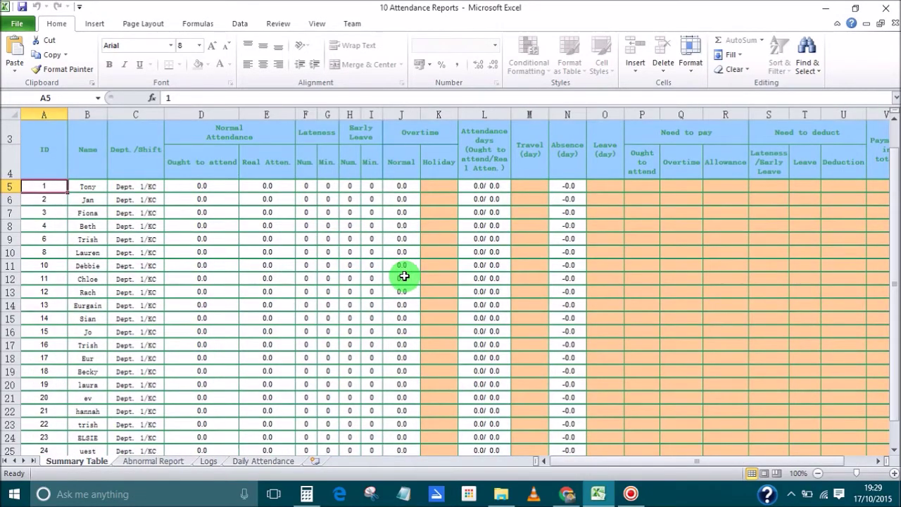
scroll(404, 276, up, 2)
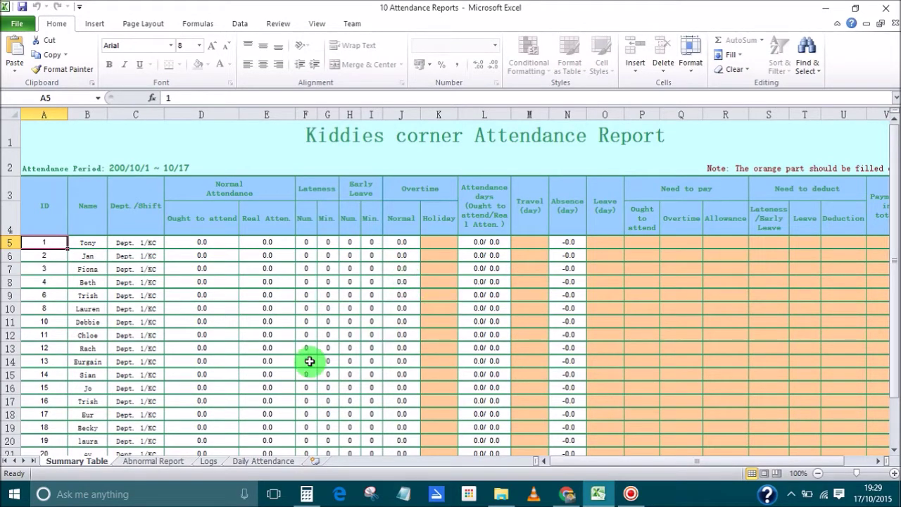
click(139, 461)
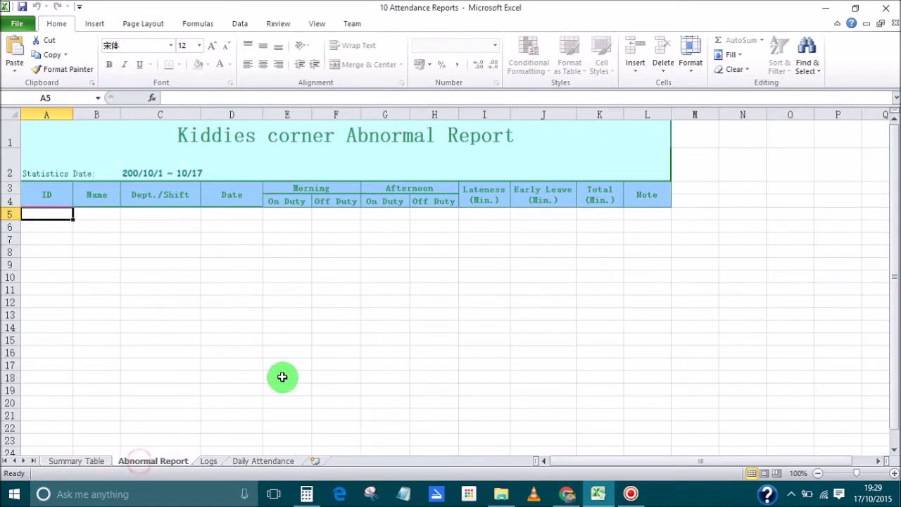
- Switch to the Logs sheet and scroll through its entries
scroll(305, 378, down, 4)
scroll(309, 380, up, 3)
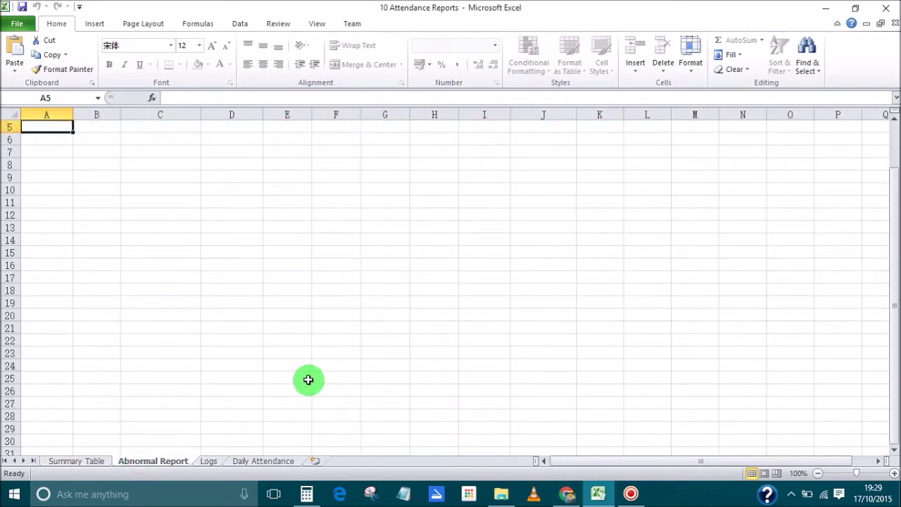
click(209, 461)
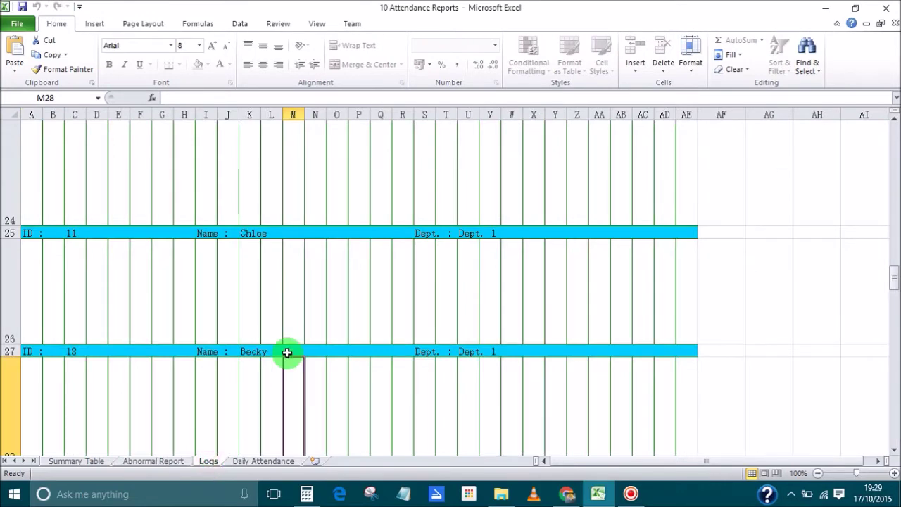
scroll(287, 352, up, 8)
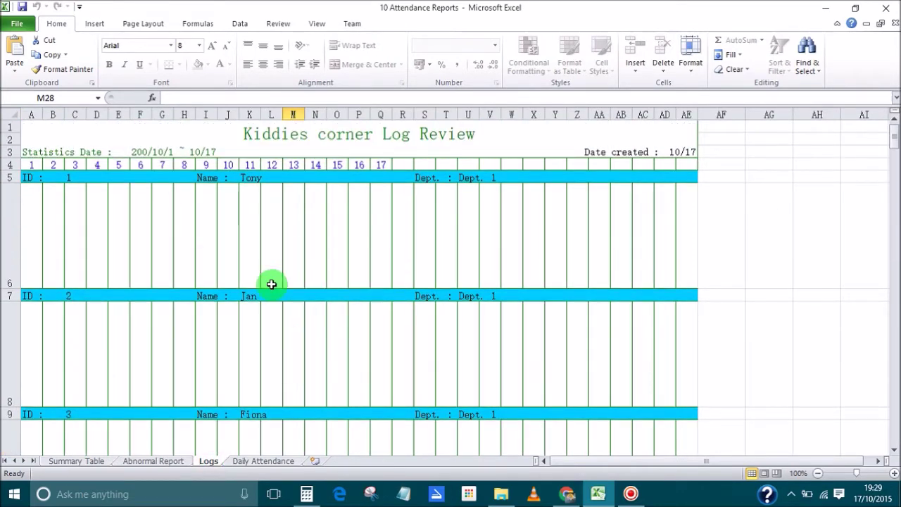
scroll(118, 241, down, 1)
scroll(118, 241, down, 20)
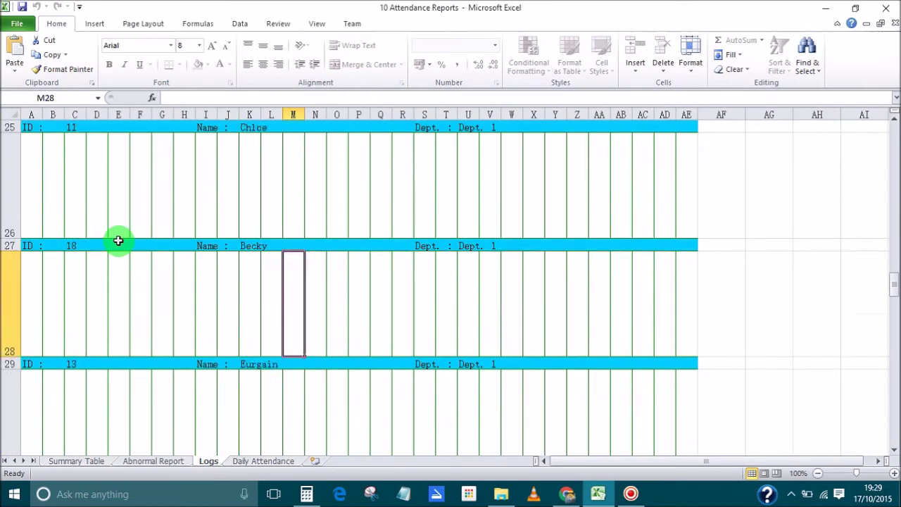
- Scroll through the Daily Attendance sheet, then close Excel and the attendance workbook
click(255, 462)
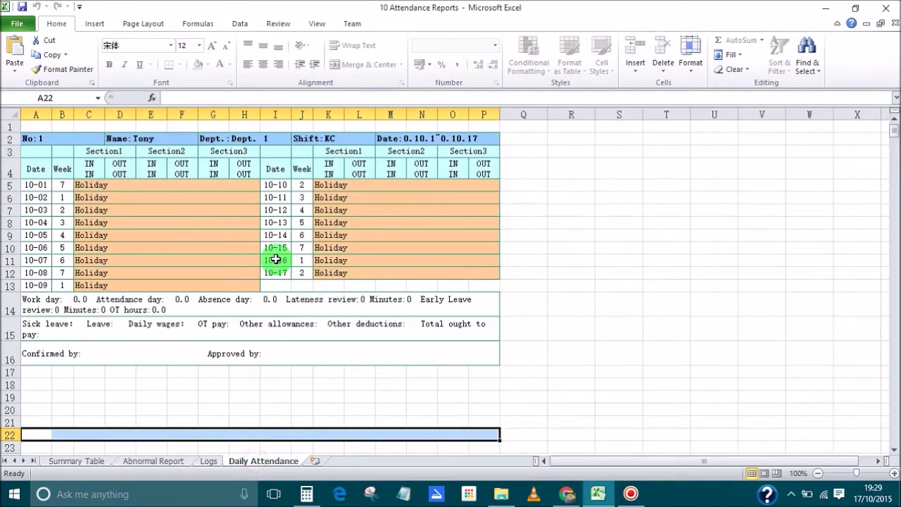
scroll(275, 259, down, 6)
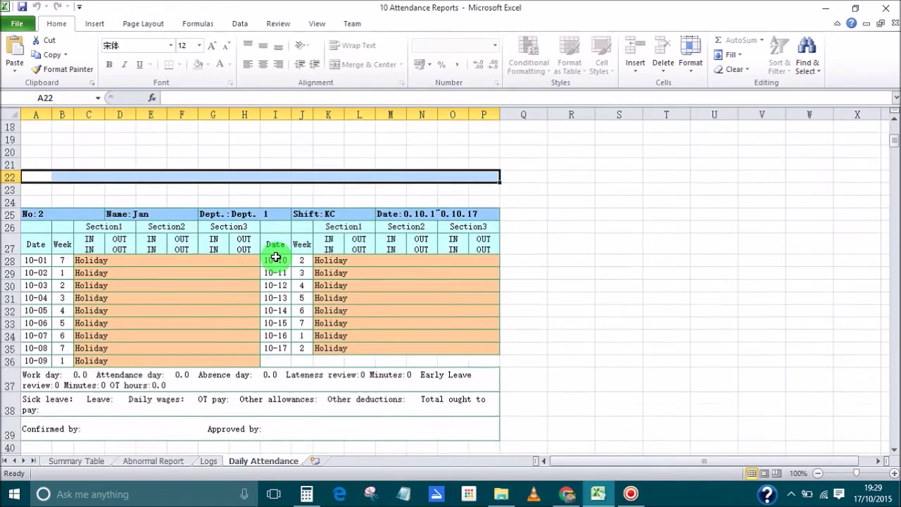
scroll(276, 257, down, 7)
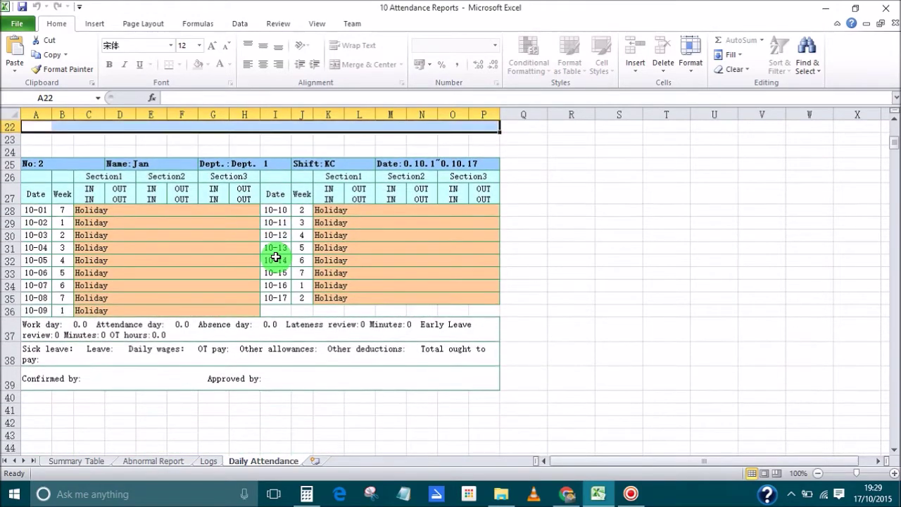
scroll(275, 257, down, 5)
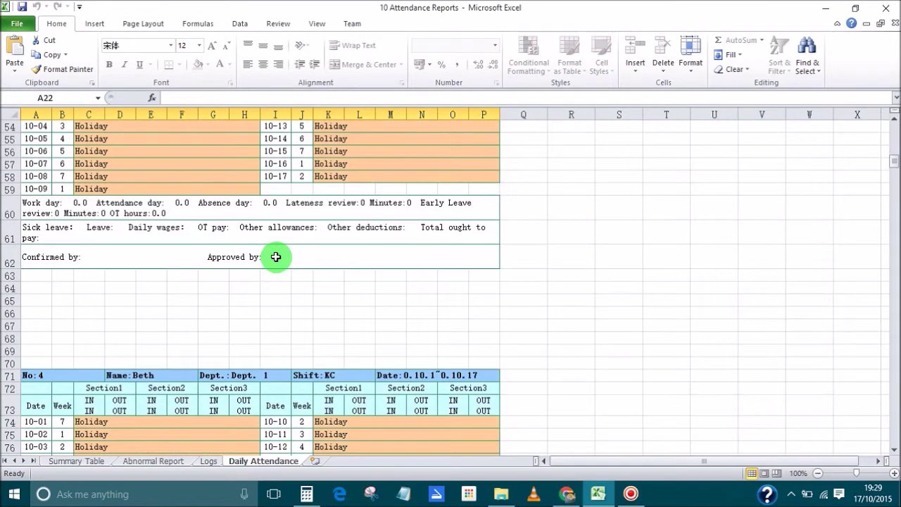
scroll(275, 257, down, 2)
scroll(274, 256, up, 15)
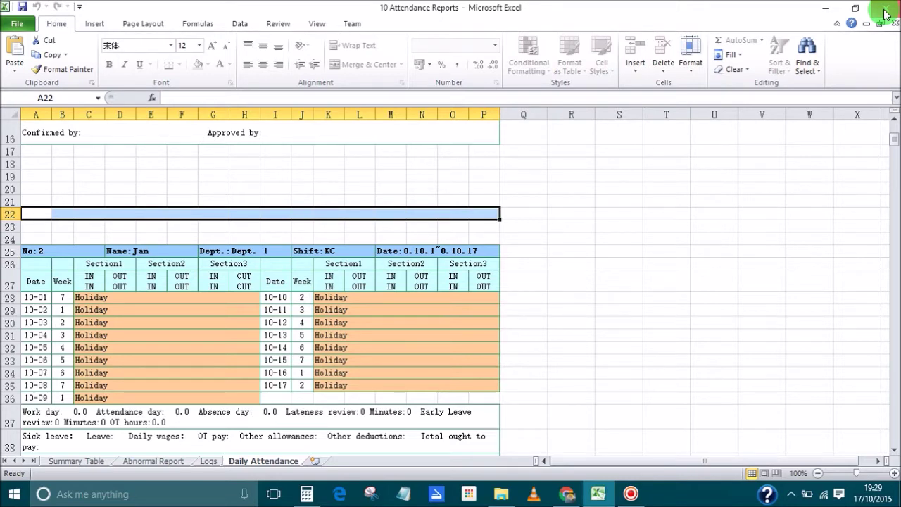
click(884, 15)
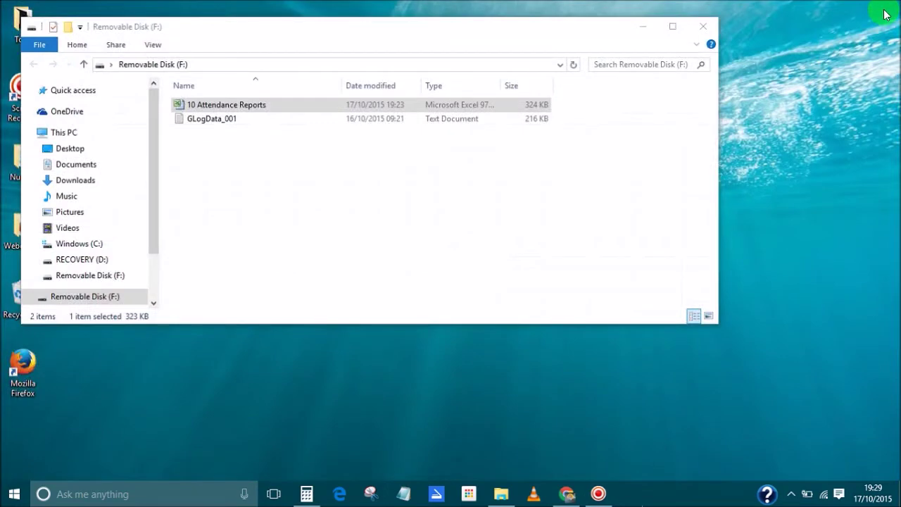
- Open GLogData_001 in Notepad, close the Removable Disk window, and scroll through the log records
double_click(288, 120)
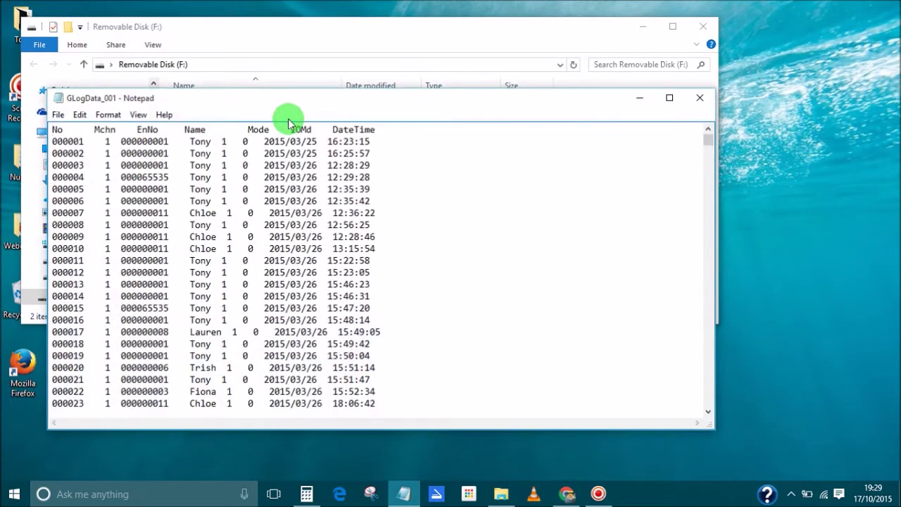
click(700, 28)
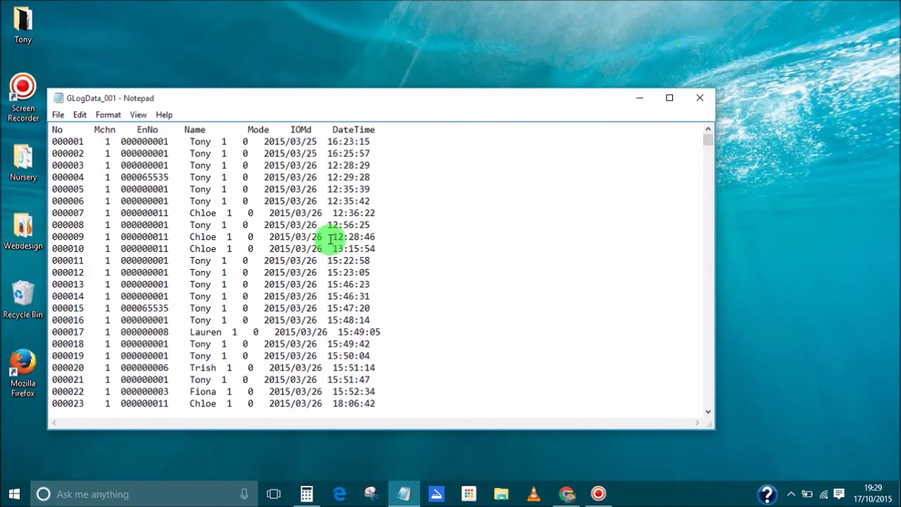
scroll(331, 239, down, 20)
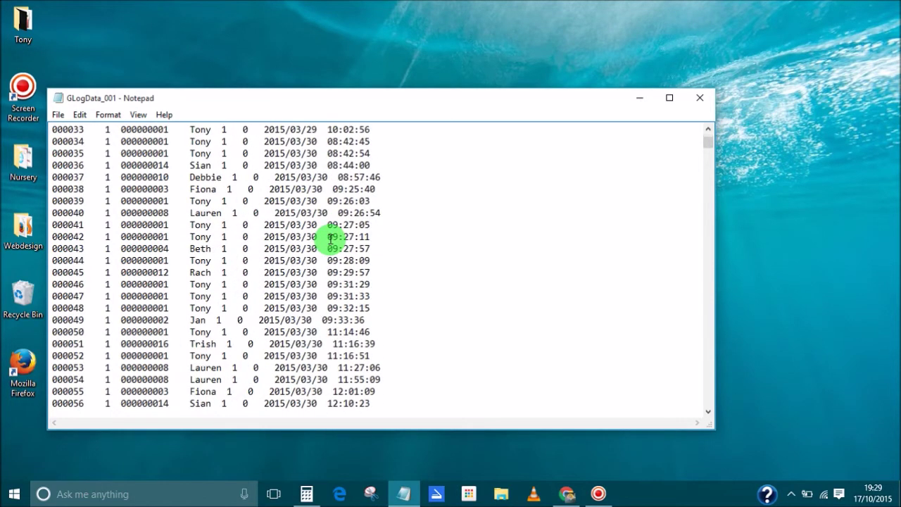
scroll(330, 240, down, 20)
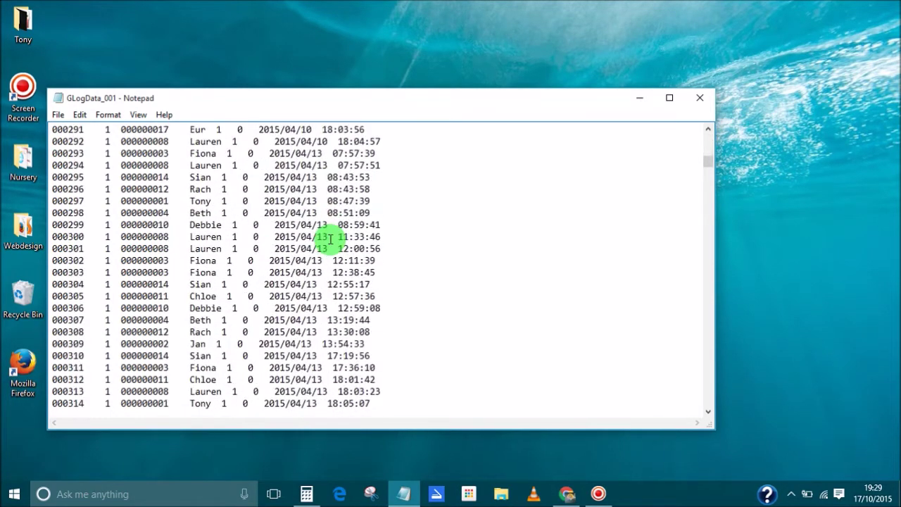
scroll(331, 239, down, 20)
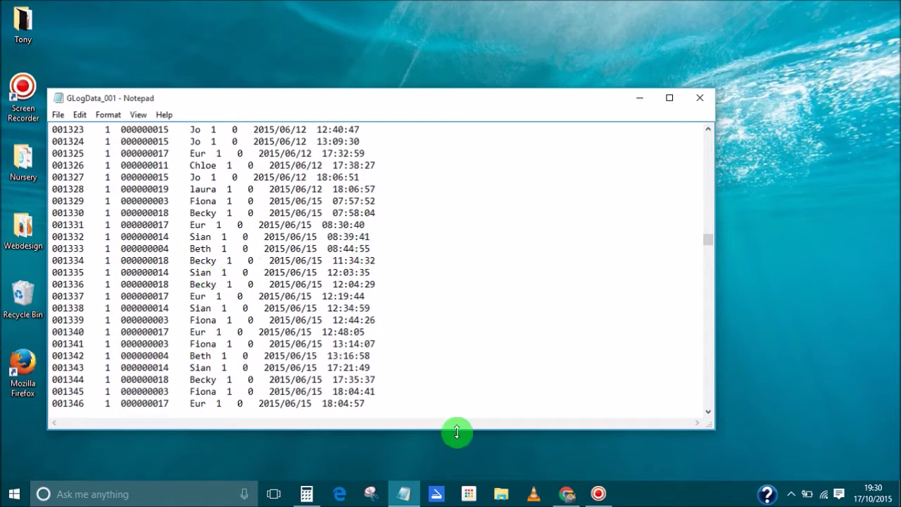
- Bring up the Danmini A5 Data spreadsheet at cell A1, then return to the Notepad log
click(572, 484)
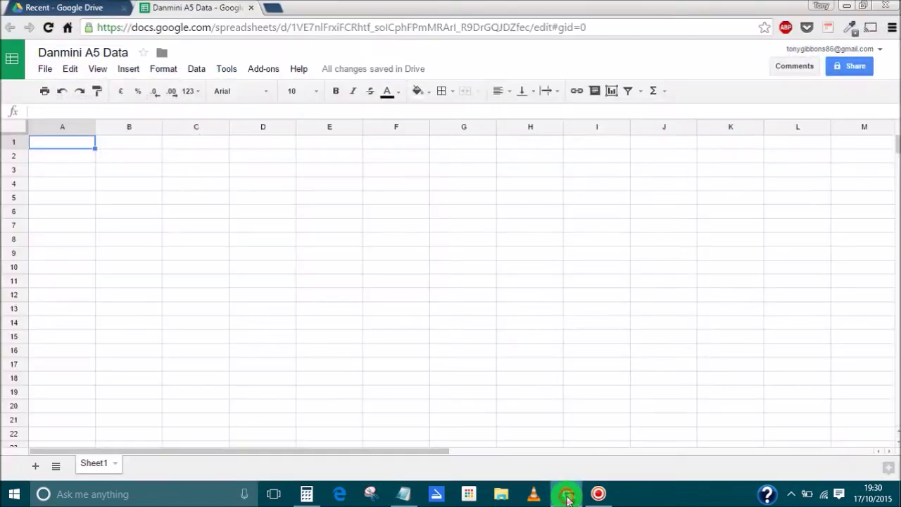
click(70, 147)
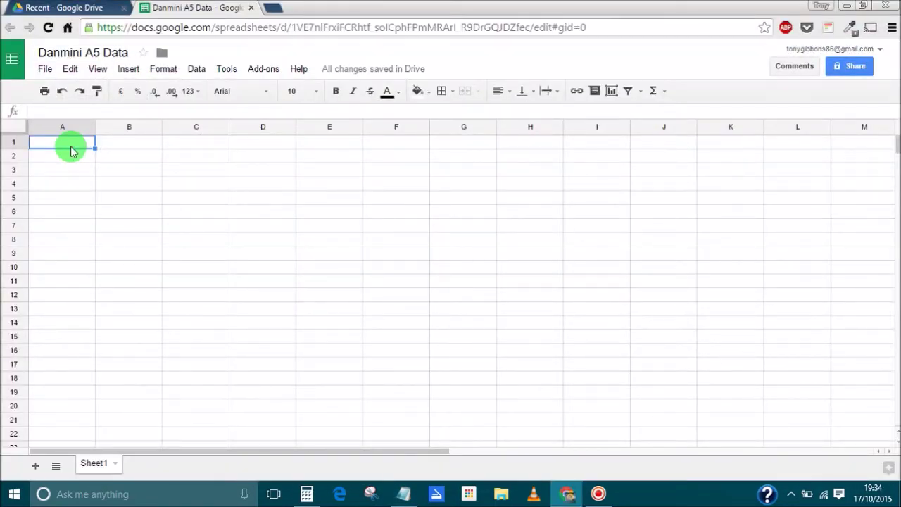
key(alt+Tab)
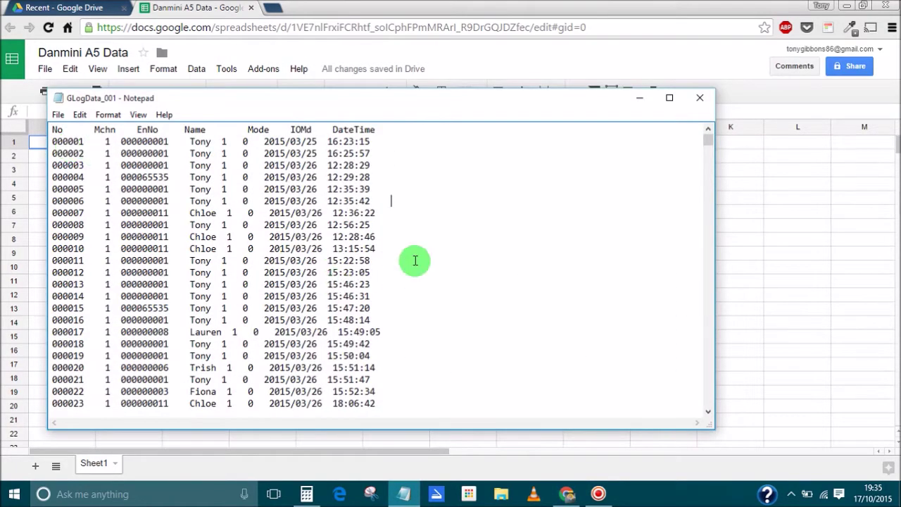
key(alt+Tab)
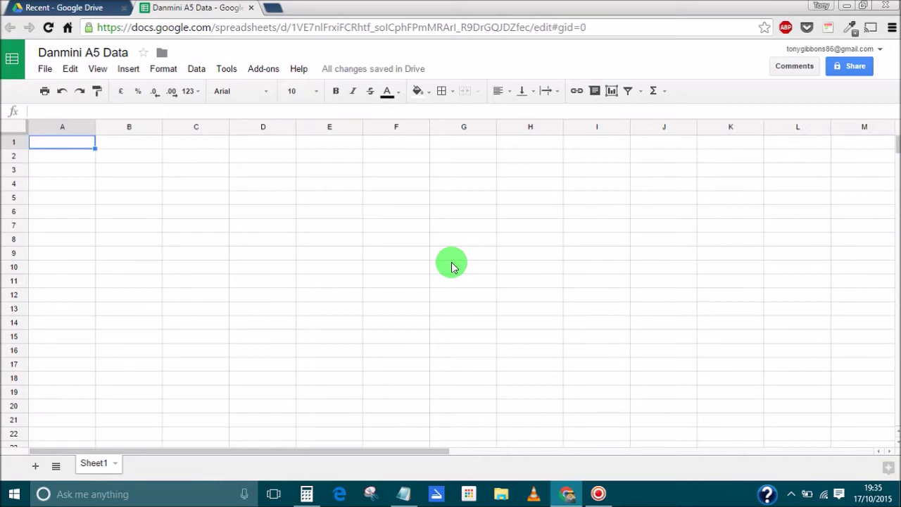
key(alt+Tab)
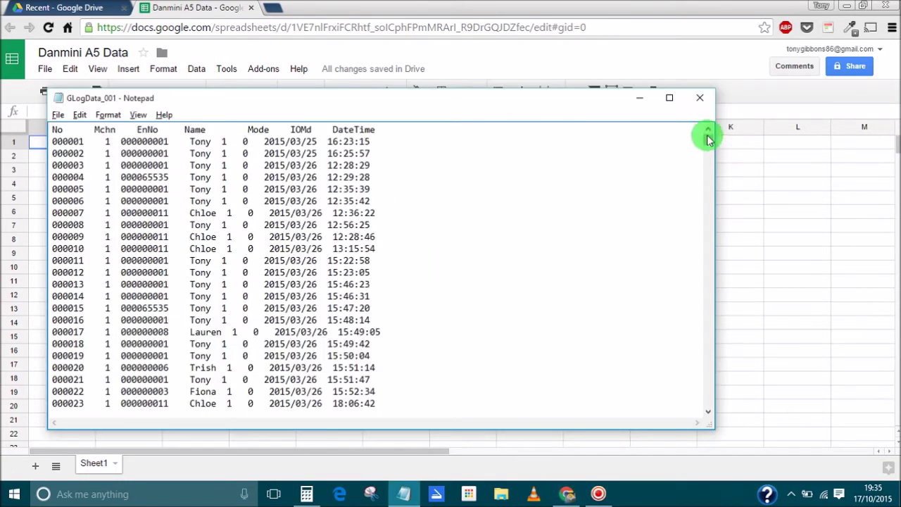
- Select the log lines in Notepad starting from record 002831
drag(708, 140, 750, 352)
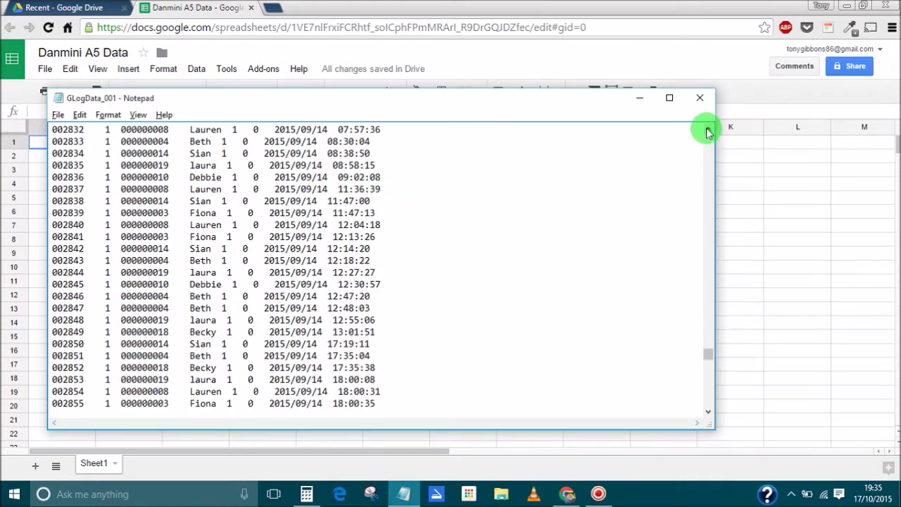
drag(707, 131, 708, 129)
click(287, 208)
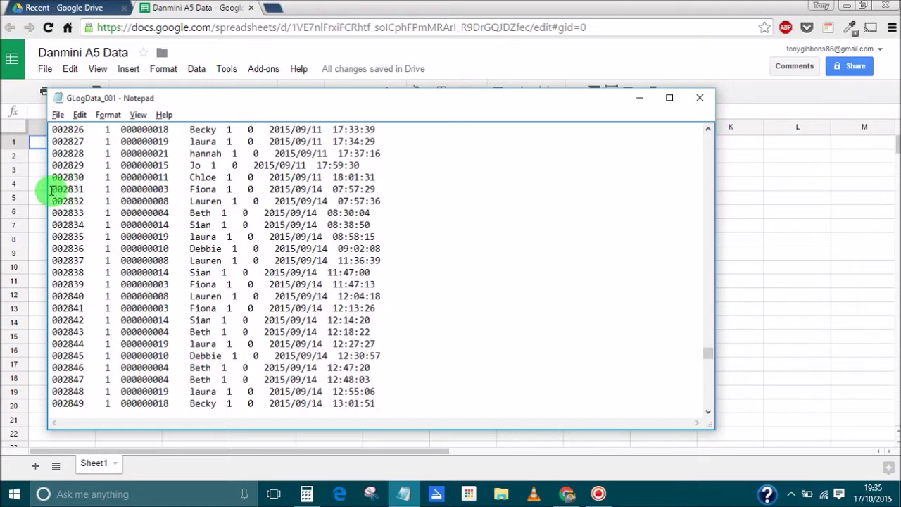
drag(51, 190, 378, 356)
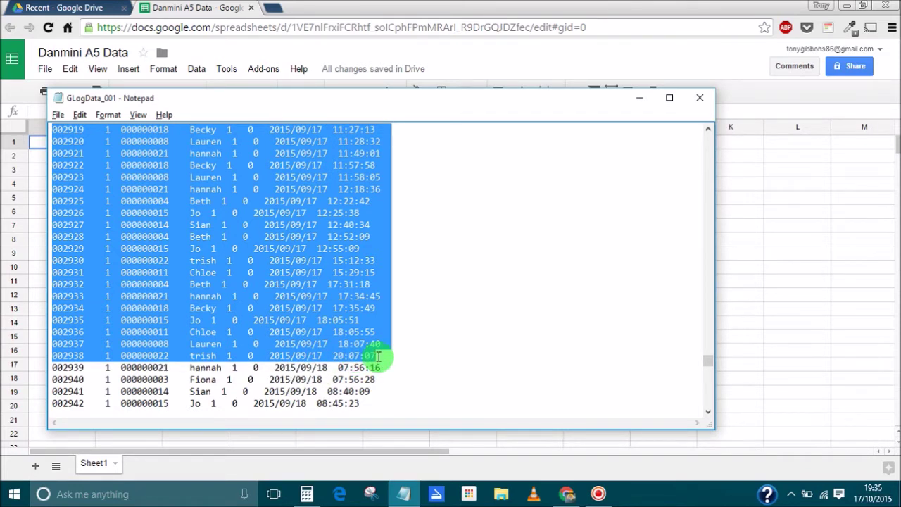
- Paste the copied log records into column J starting at J2
click(640, 98)
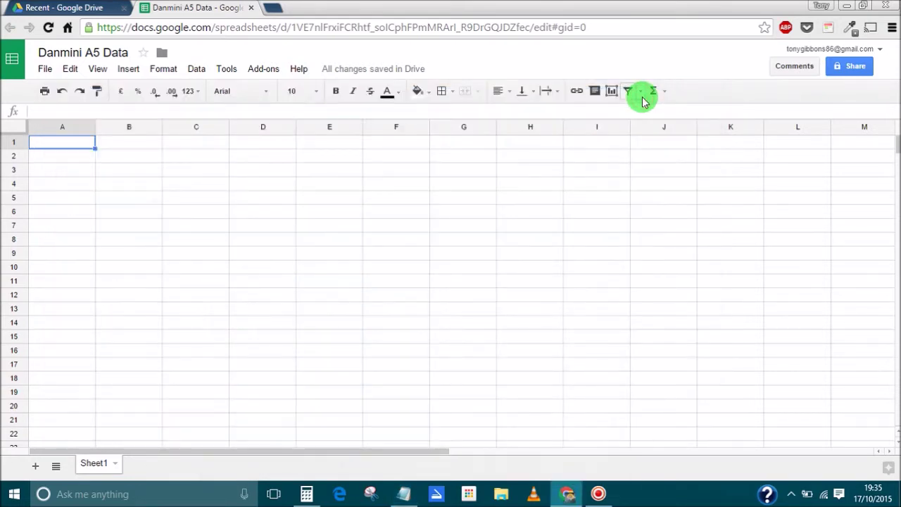
click(648, 161)
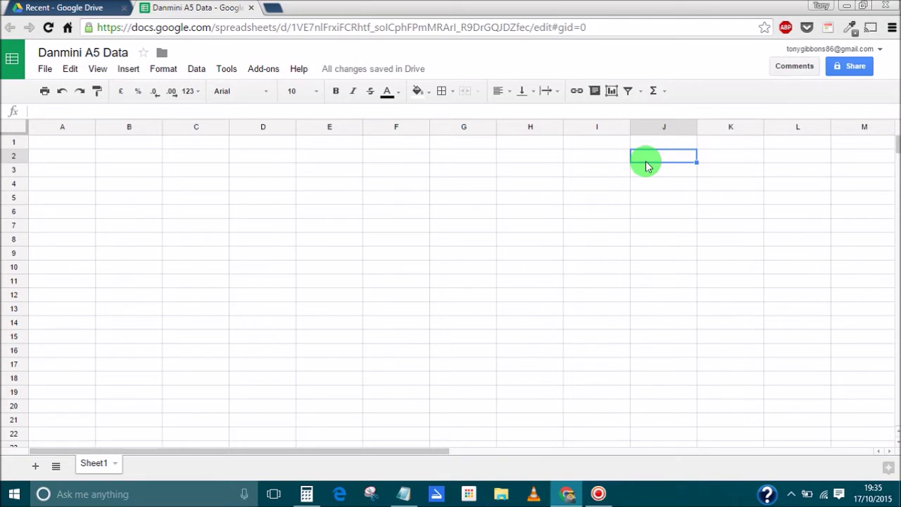
key(ctrl+v)
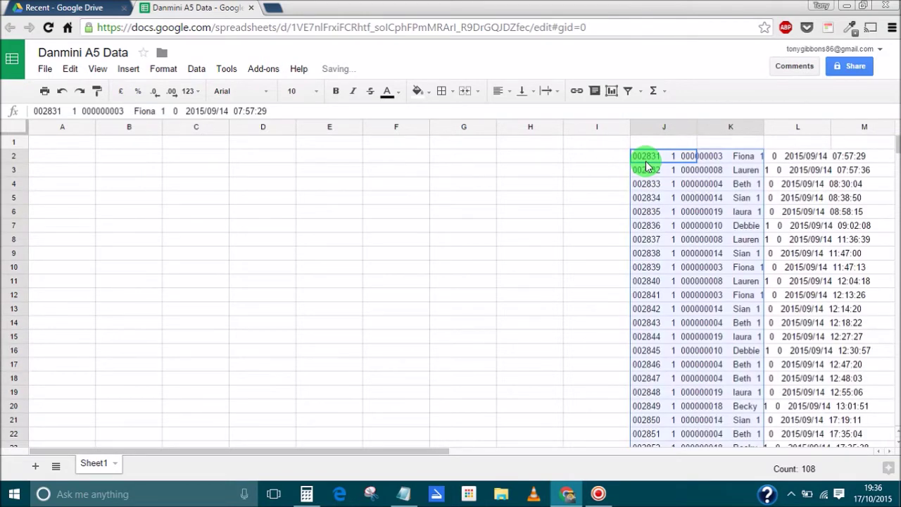
- Check that cells J2 to J5 each hold one whole log record as a single string
click(597, 211)
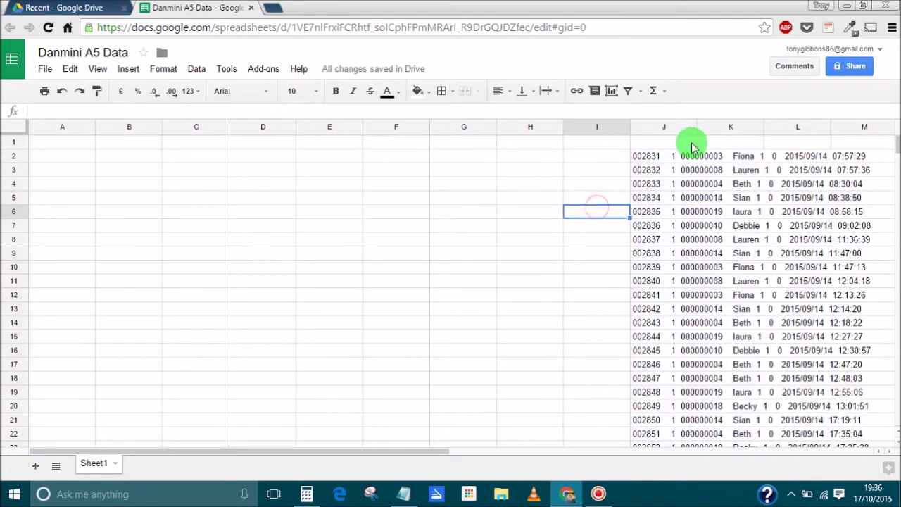
click(664, 157)
click(662, 169)
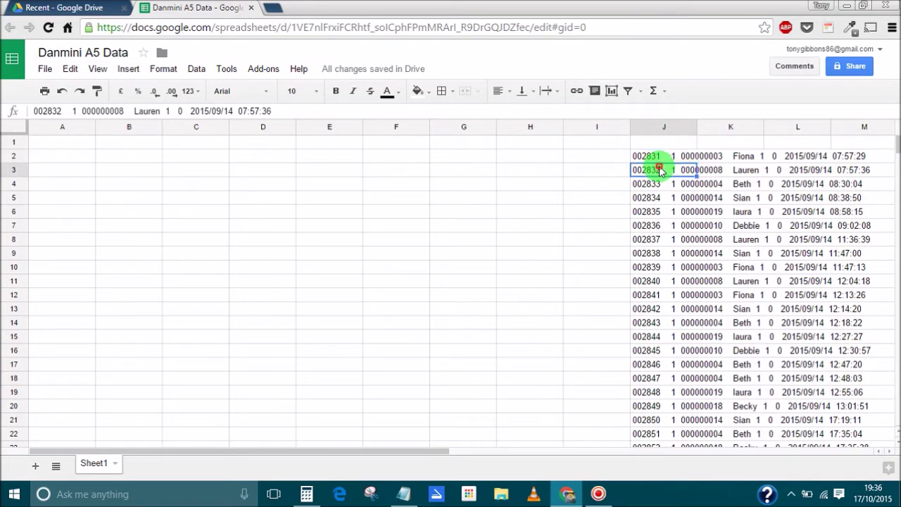
click(658, 183)
click(658, 198)
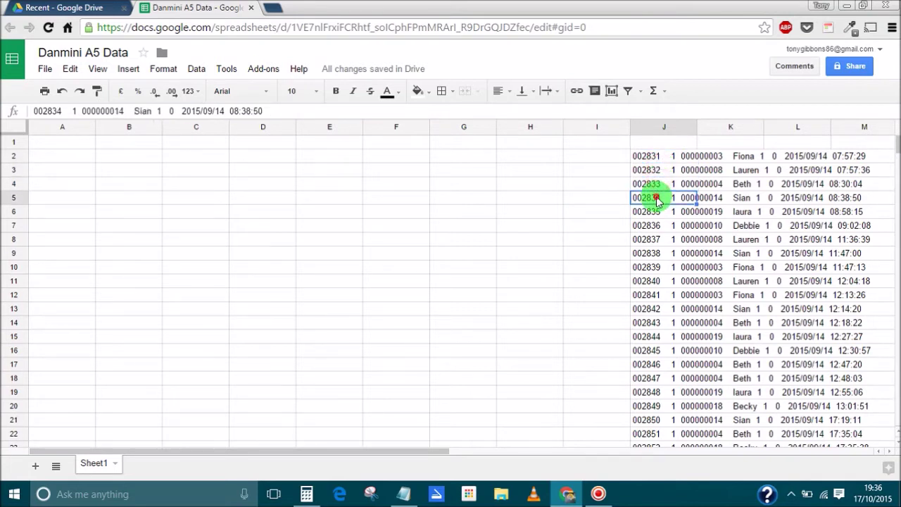
click(671, 157)
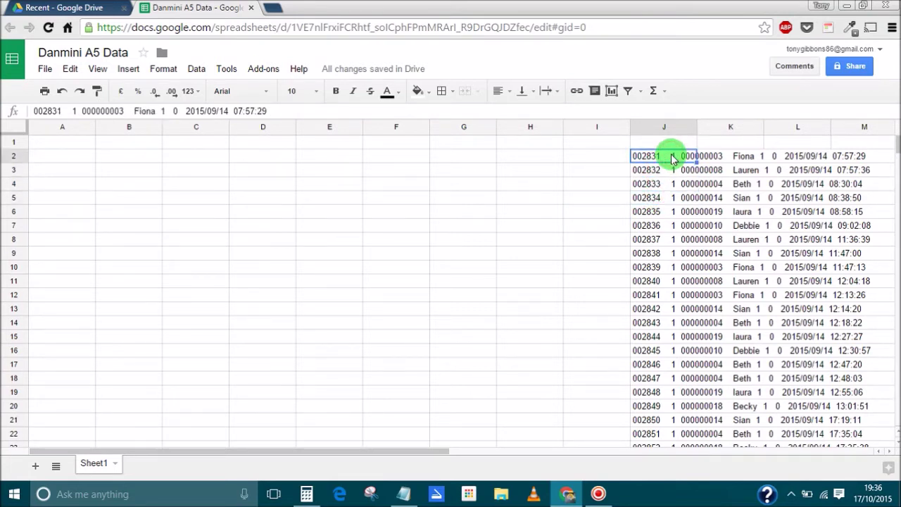
drag(343, 111, 398, 208)
click(397, 209)
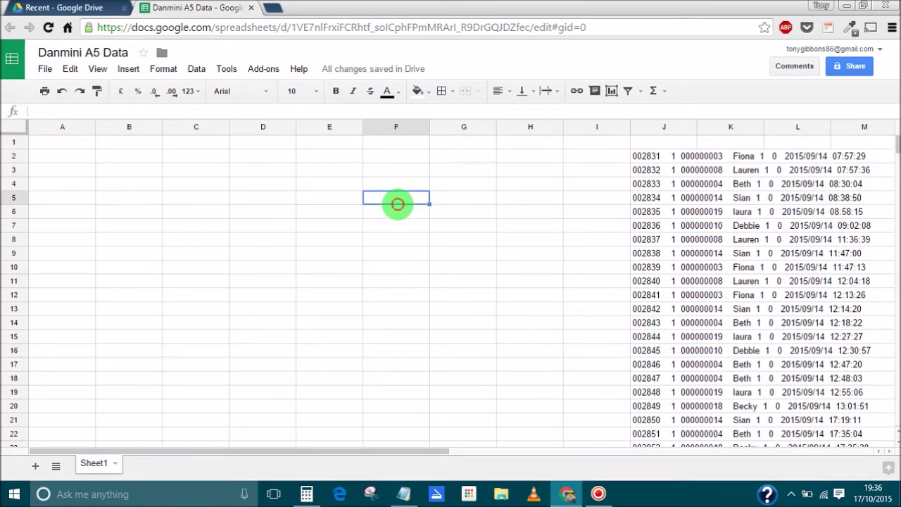
click(644, 157)
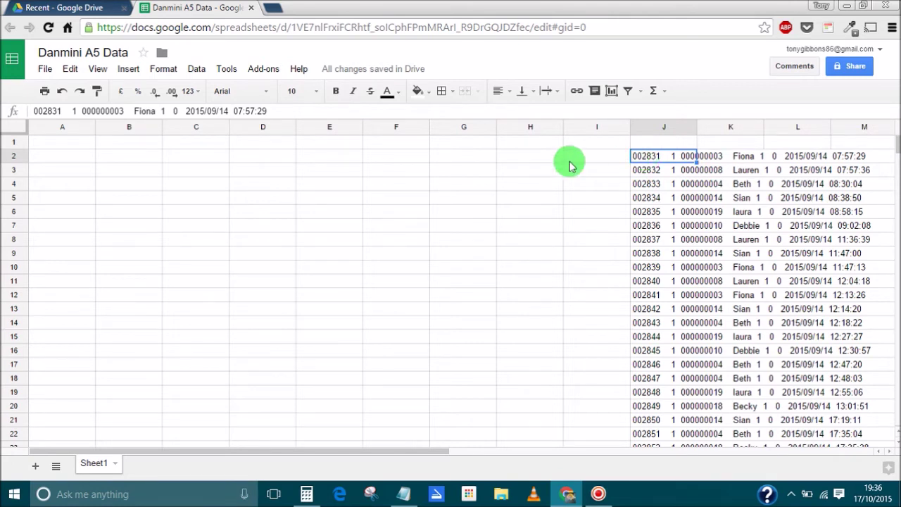
click(77, 162)
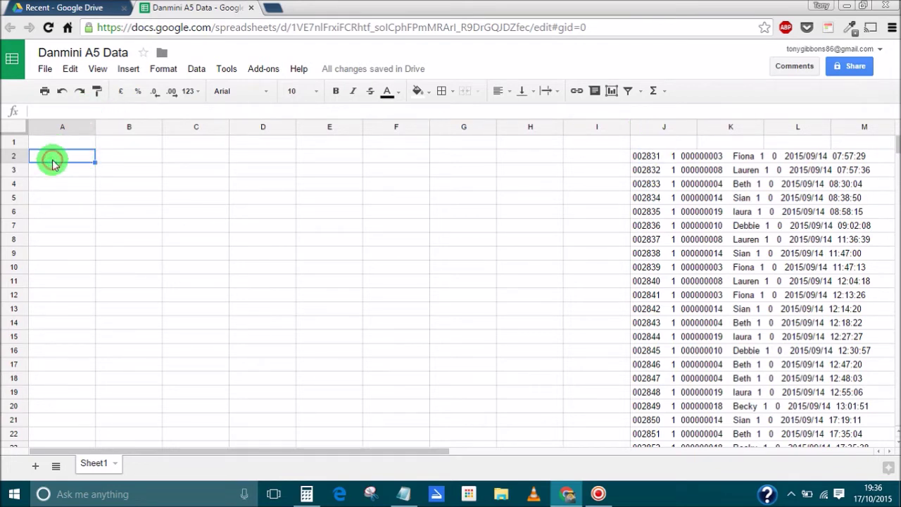
- Enter =split(J2," ") in A2 so the first record spreads across columns A–H
text(=spl)
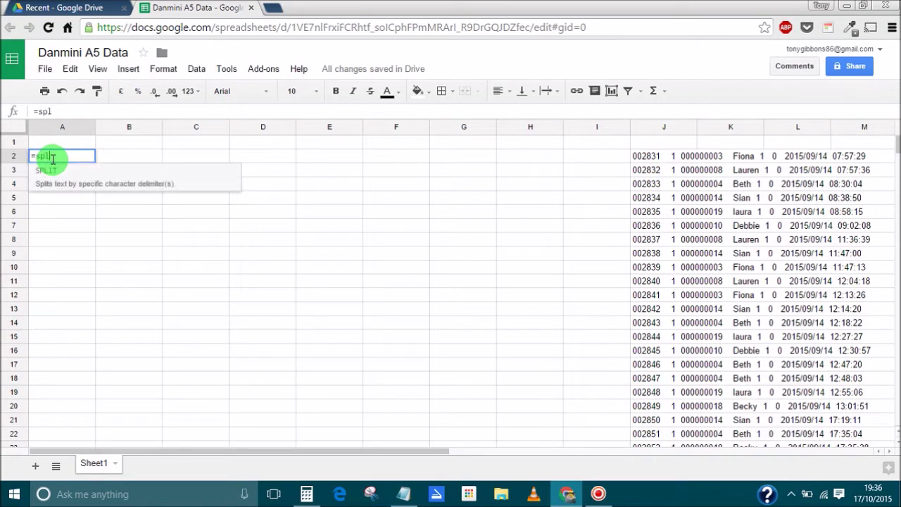
text(it()
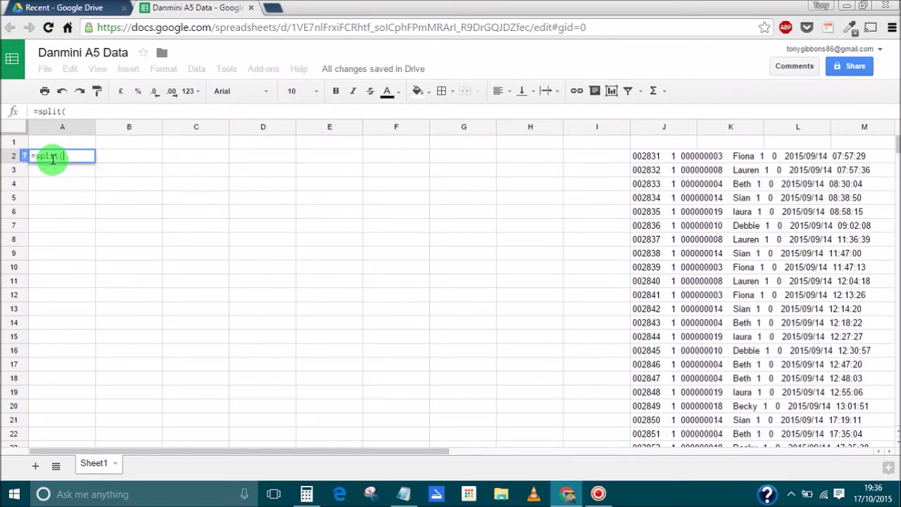
click(646, 163)
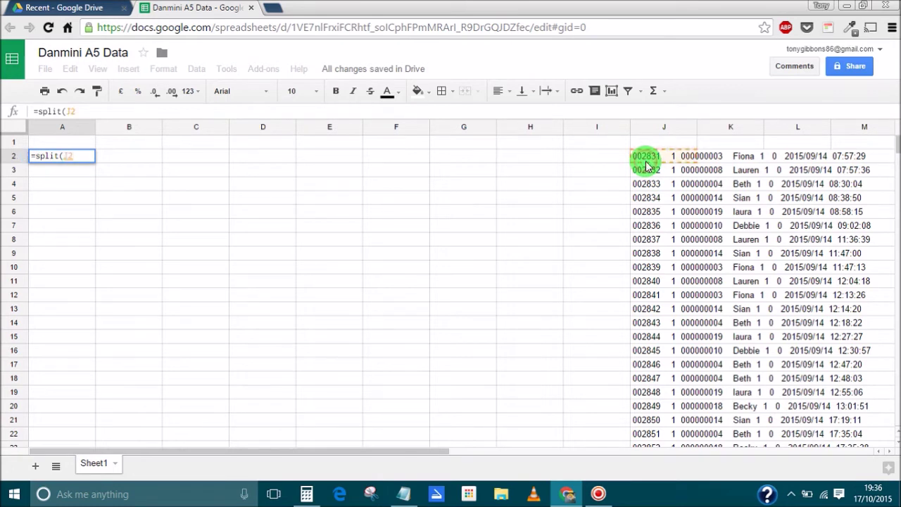
text(,)
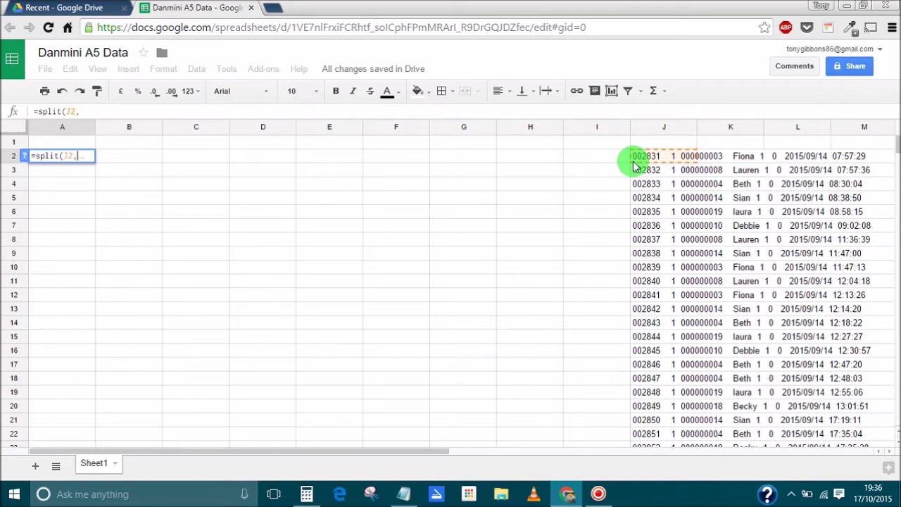
text(" ")
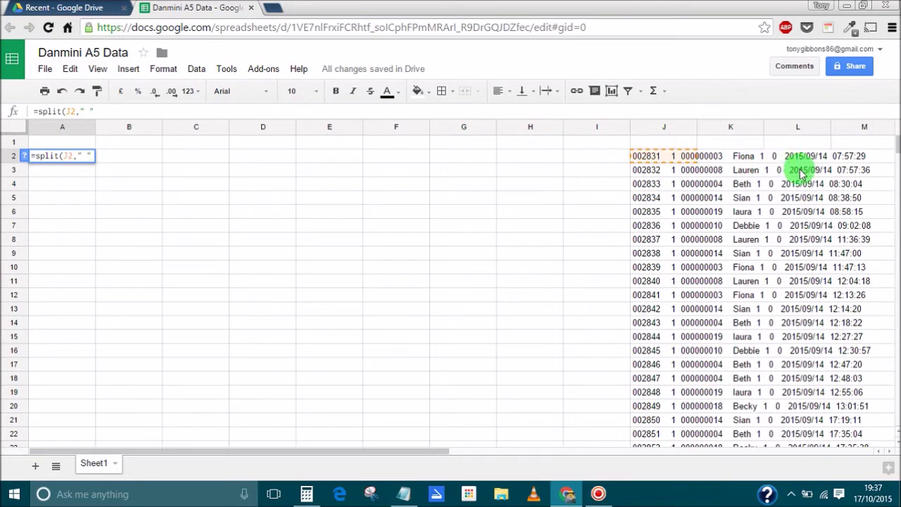
text())
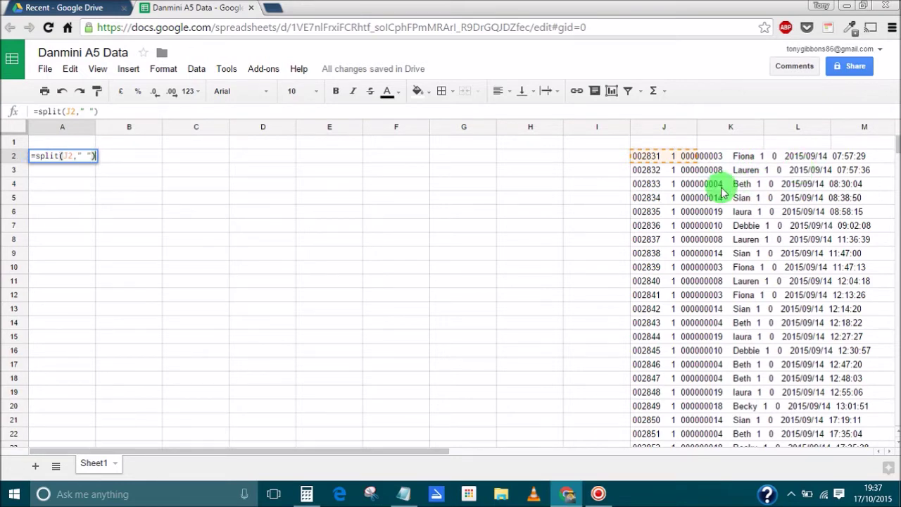
key(Return)
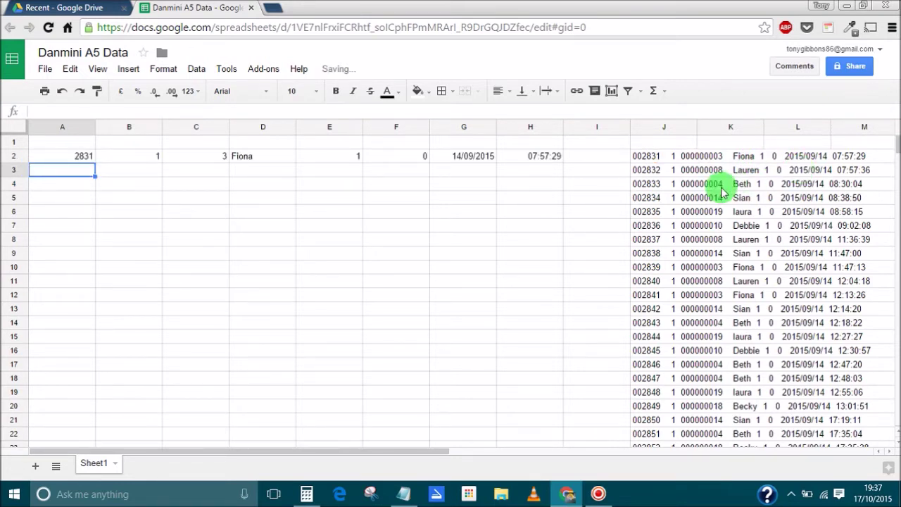
click(649, 161)
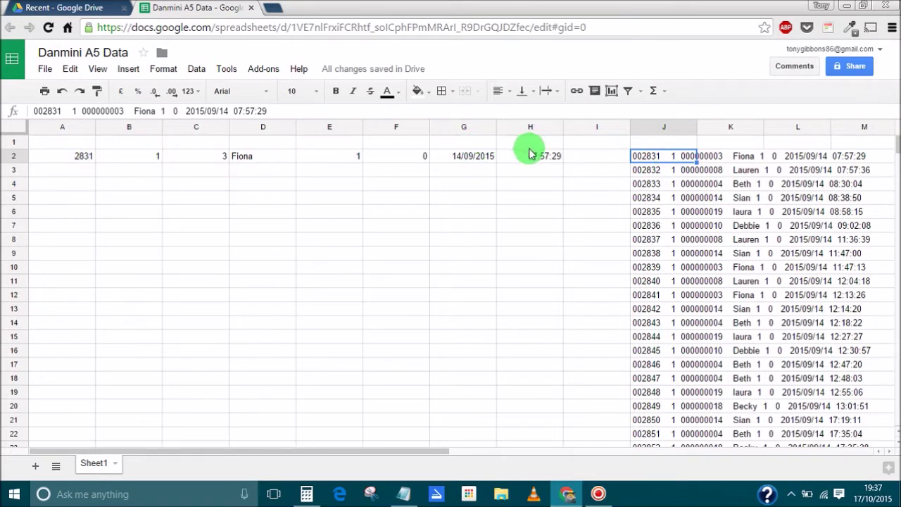
- Hide columns B–C and E–F so row 2 reads 2831, Fiona, 14/09/2015, 07:57:29
click(417, 200)
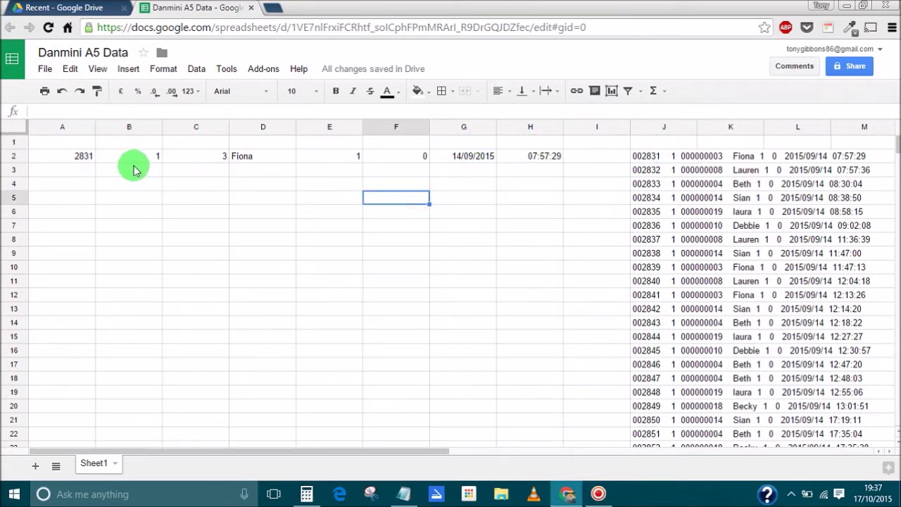
drag(128, 127, 192, 128)
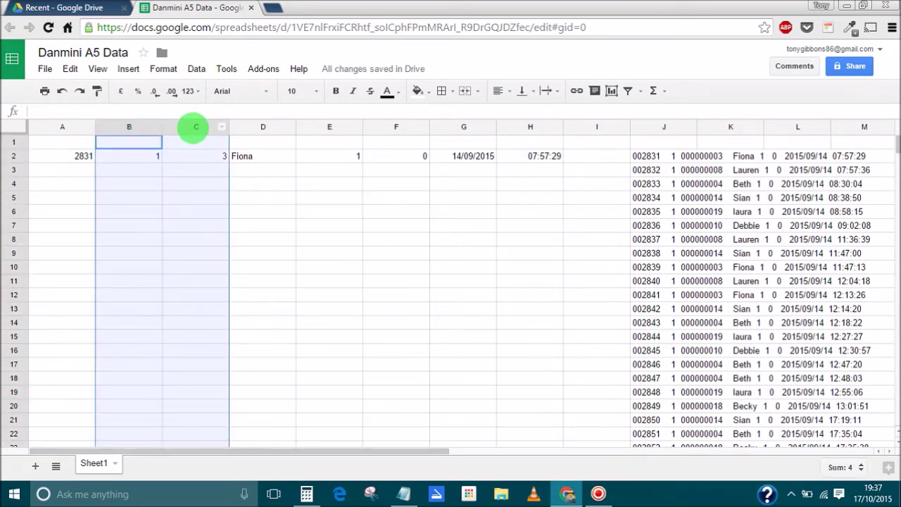
right_click(192, 133)
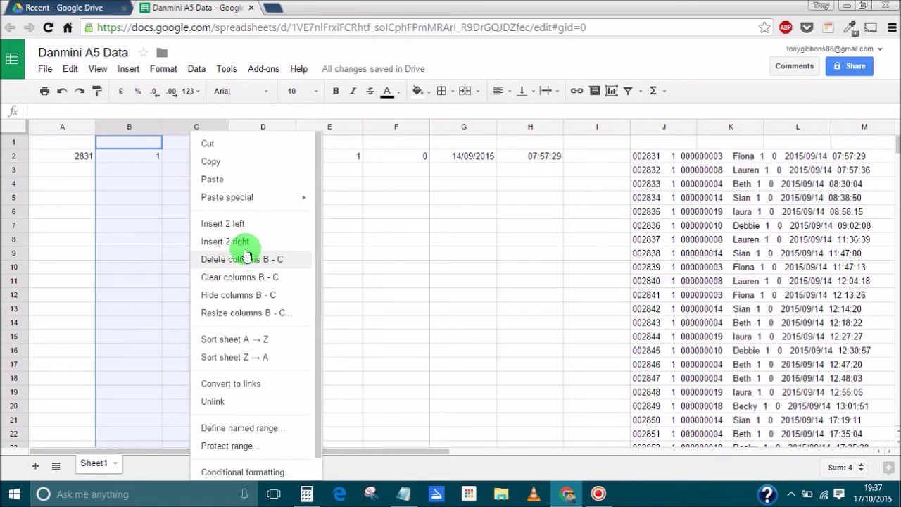
click(252, 299)
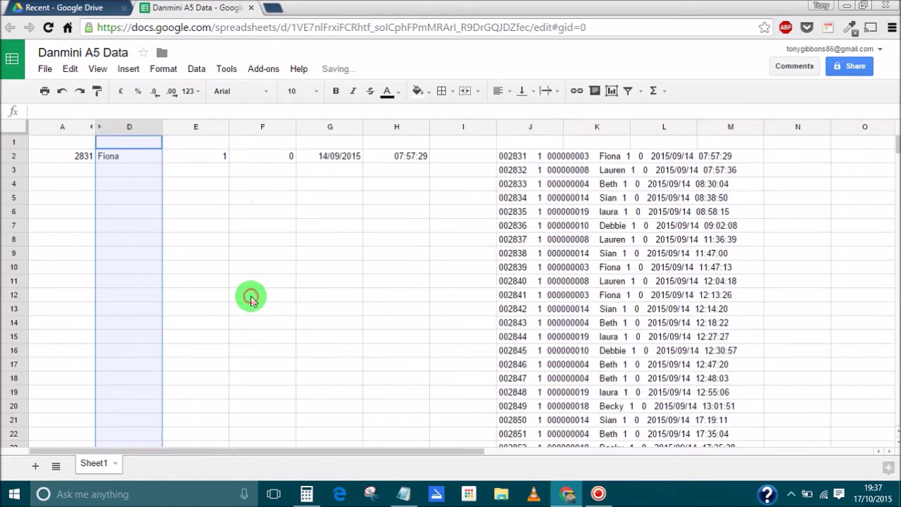
click(203, 204)
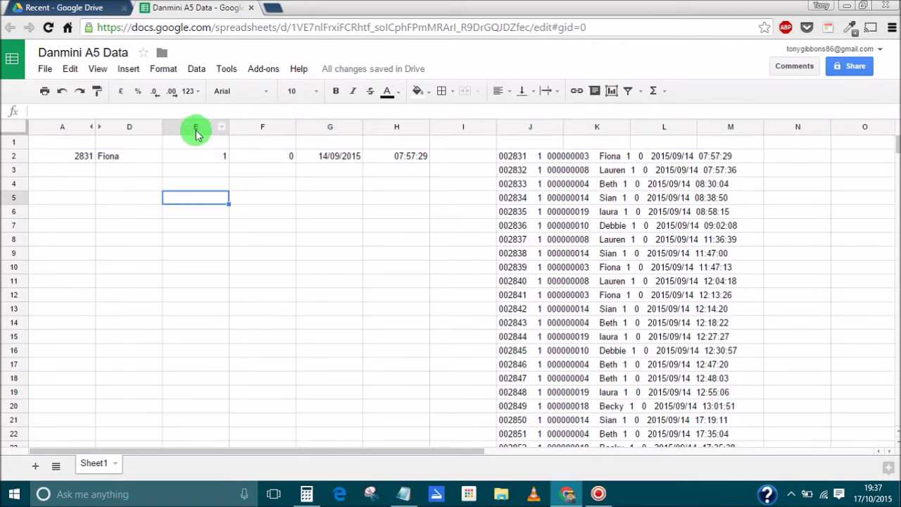
drag(196, 133, 241, 128)
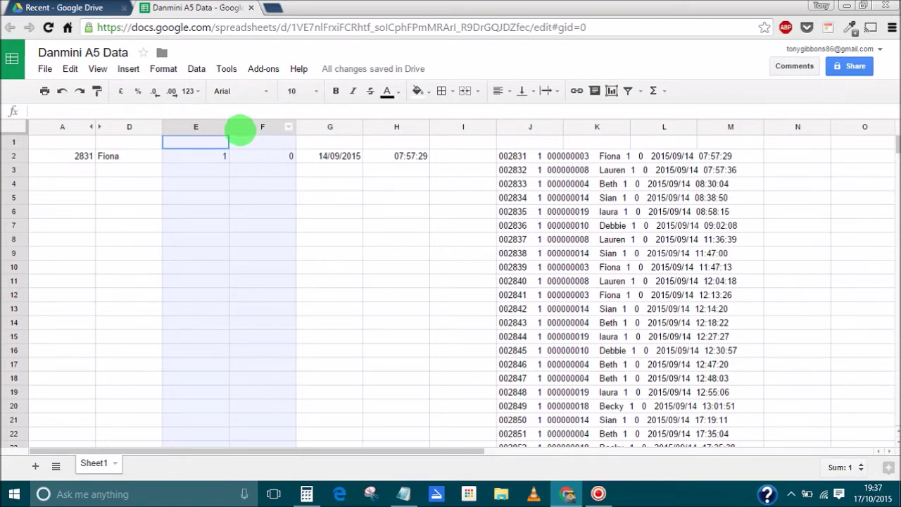
drag(241, 131, 241, 131)
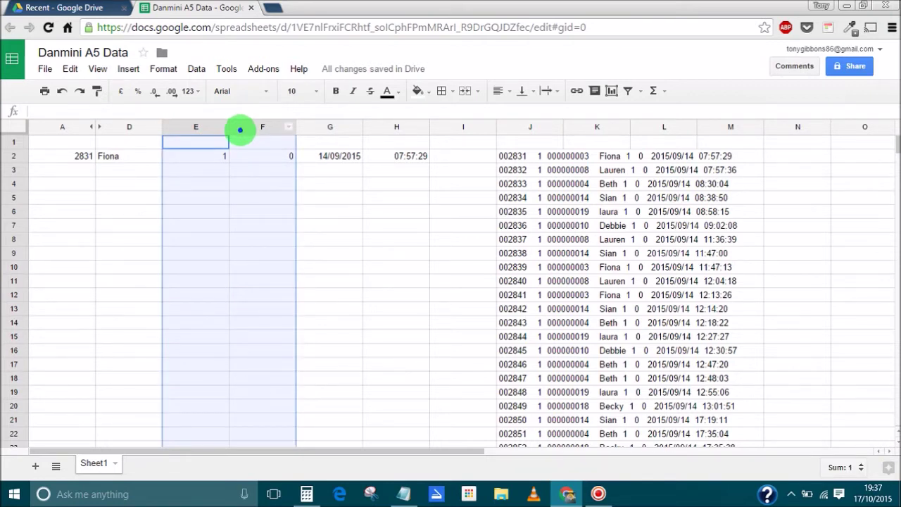
right_click(240, 130)
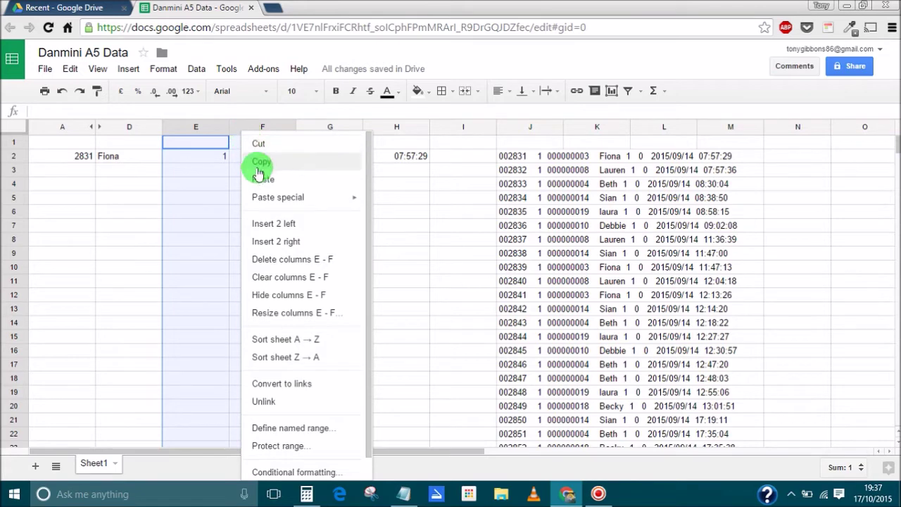
click(282, 304)
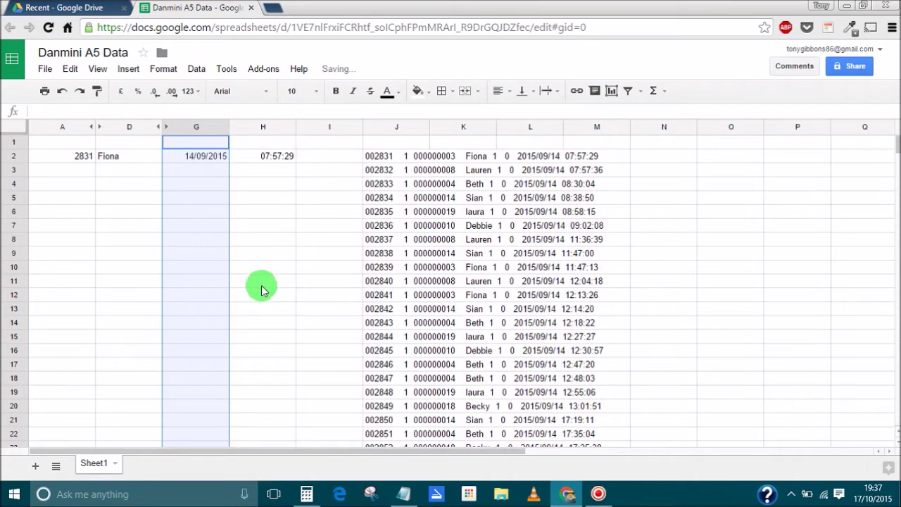
- Enter headers ID in A1, Name in D1, Date in G1 and Time in H1
click(260, 282)
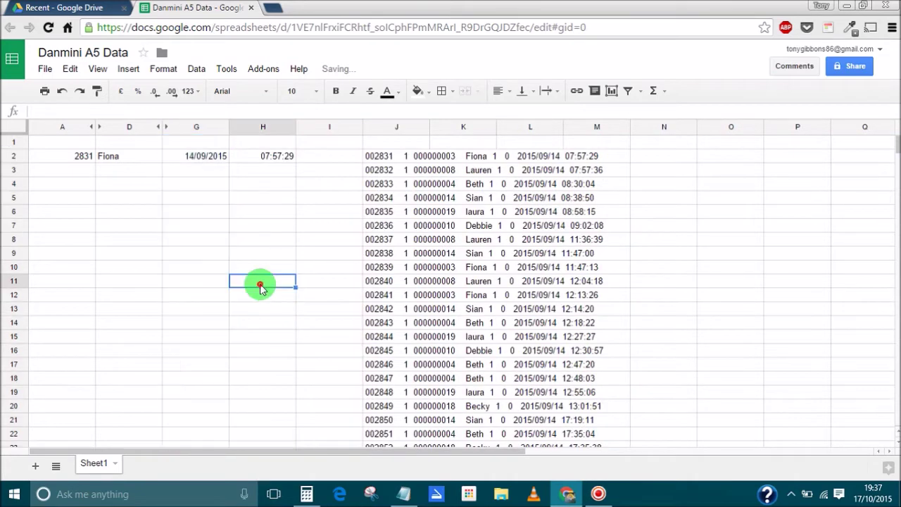
click(57, 144)
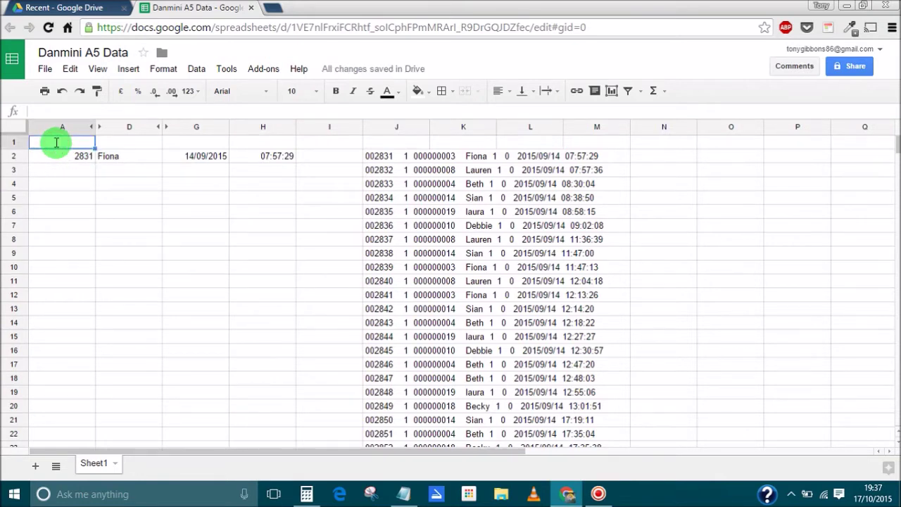
text(ID)
click(130, 143)
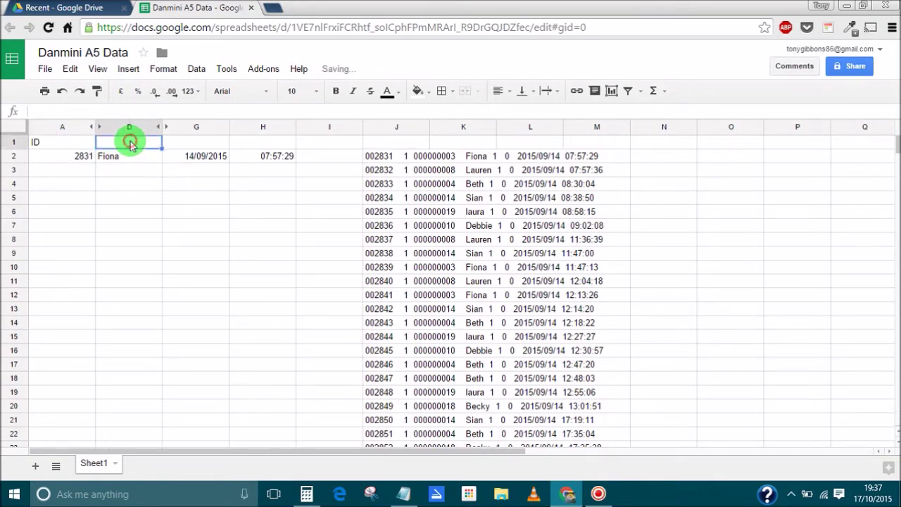
text(Name)
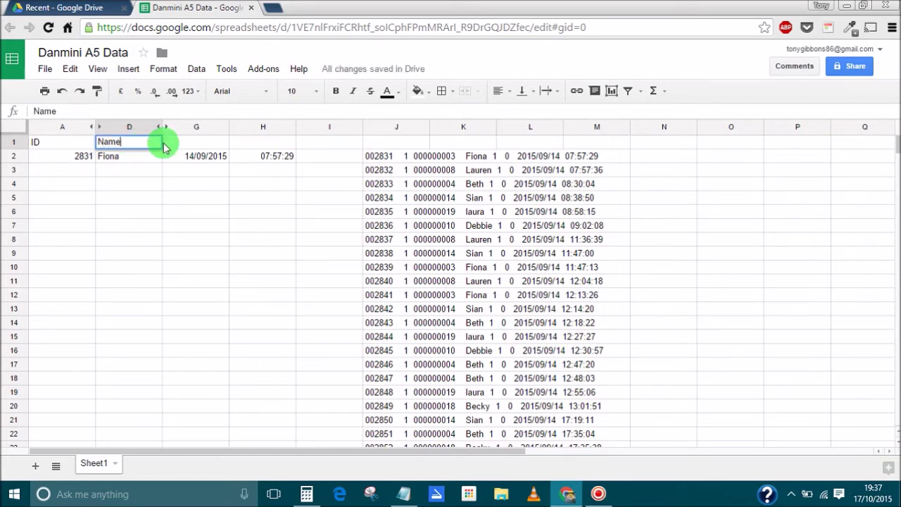
click(181, 141)
text(Date)
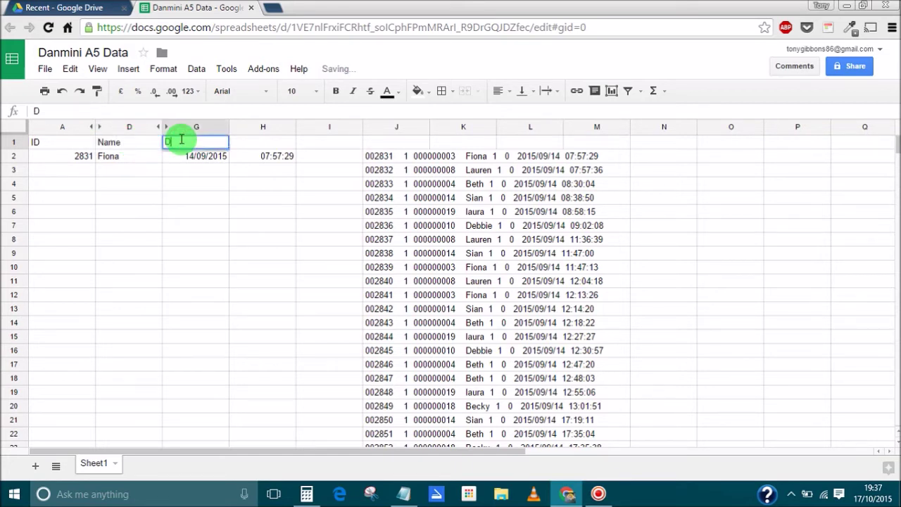
click(249, 142)
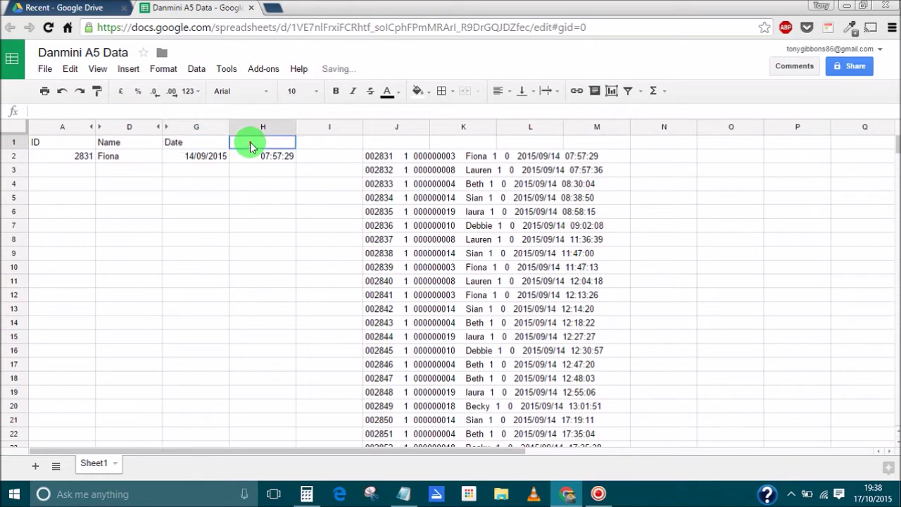
text(Time)
click(320, 196)
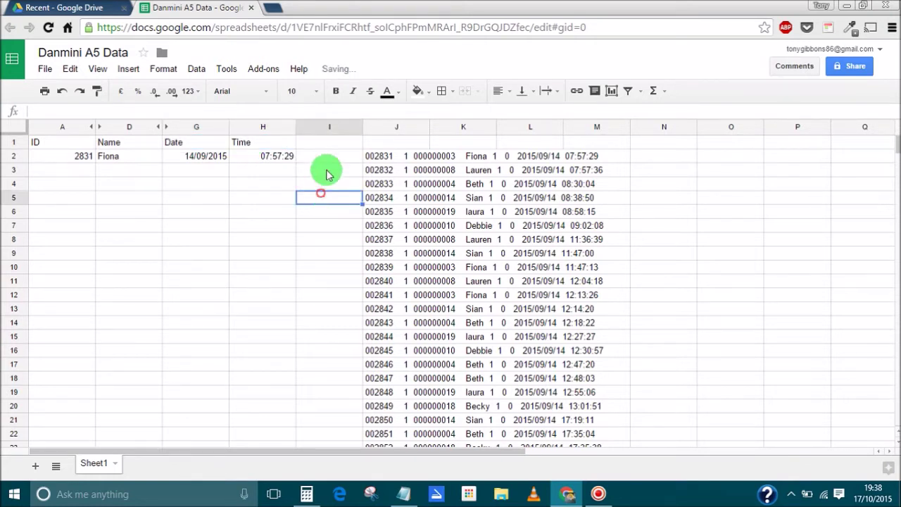
- Delete the empty column I and enter the header LogData in cell I1
click(332, 128)
right_click(328, 131)
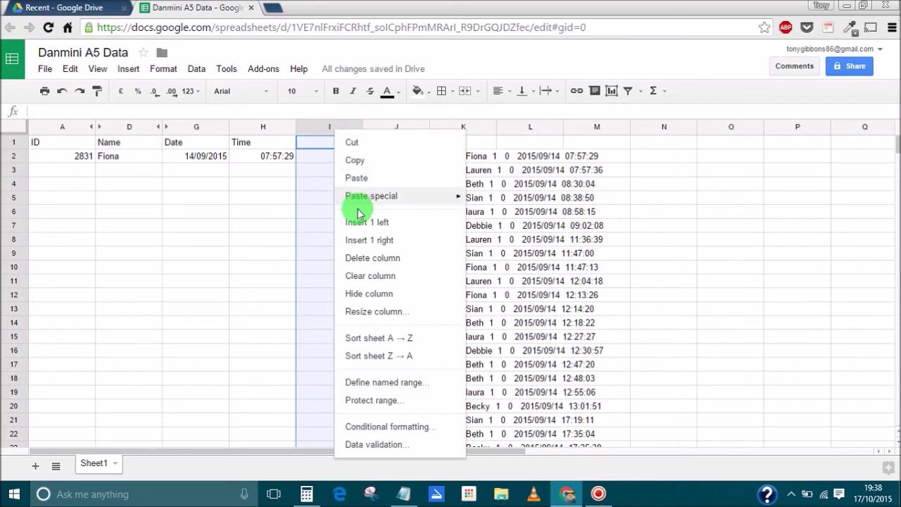
click(365, 260)
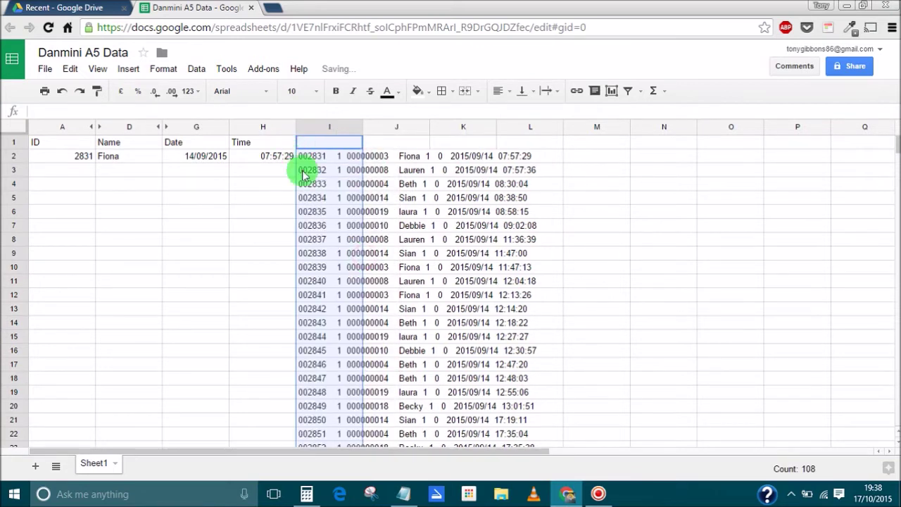
click(334, 143)
text(LogData)
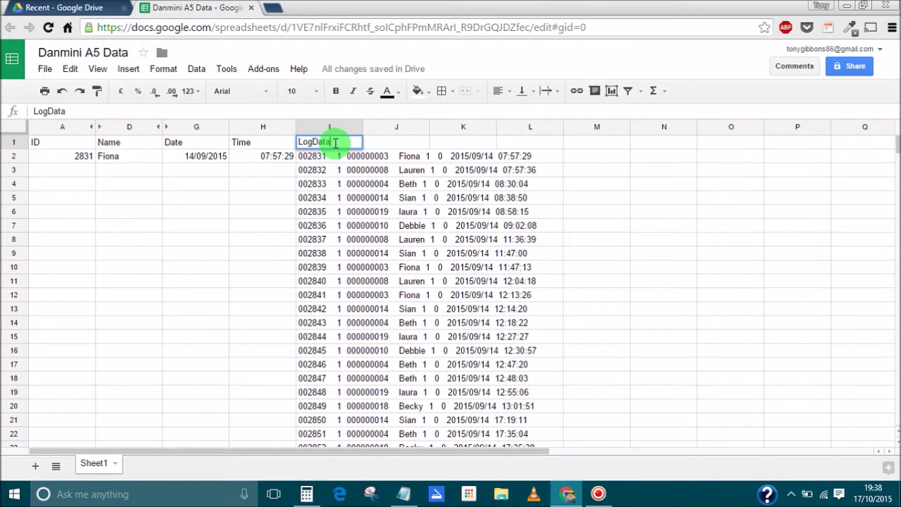
click(267, 222)
click(252, 203)
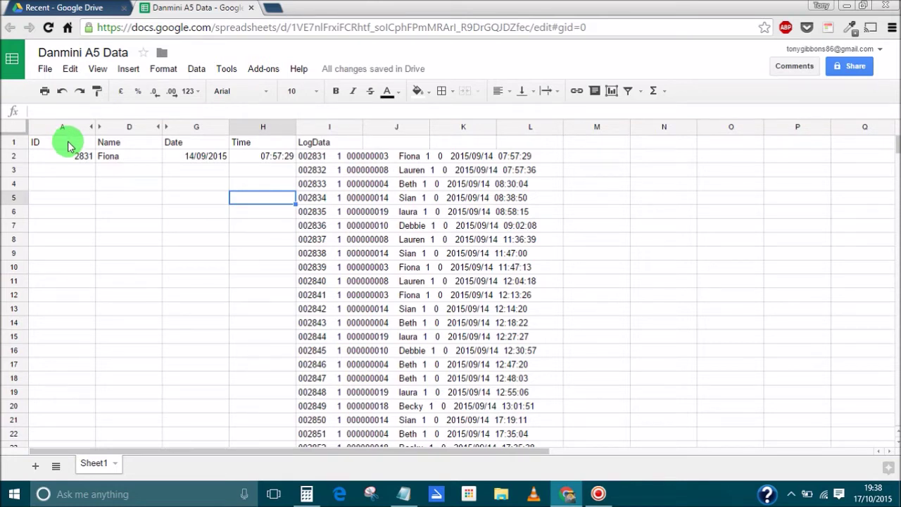
- Give the header cells A1:H1 (ID through Time) a light cornflower blue fill
drag(68, 145, 239, 145)
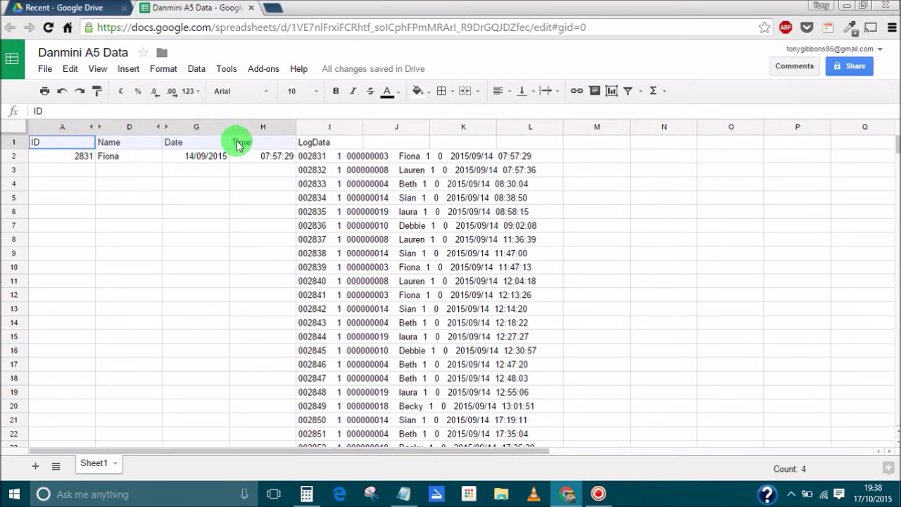
click(428, 90)
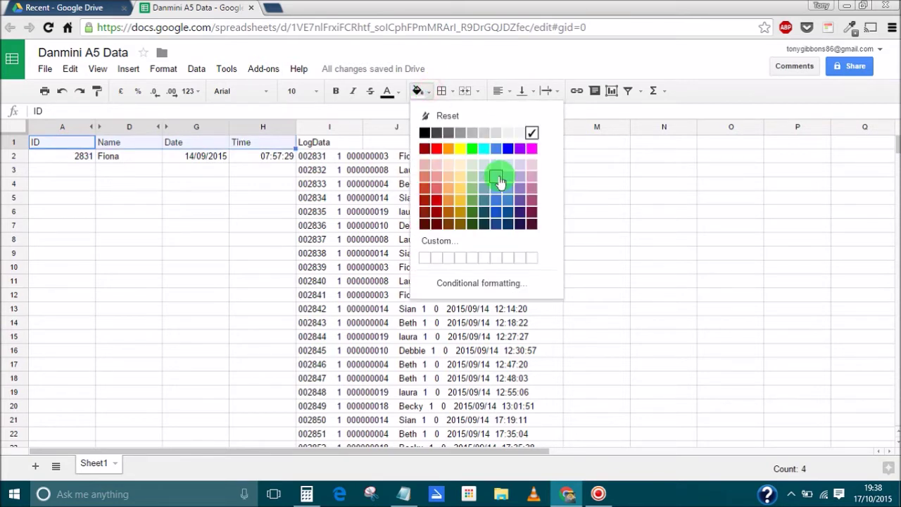
click(499, 182)
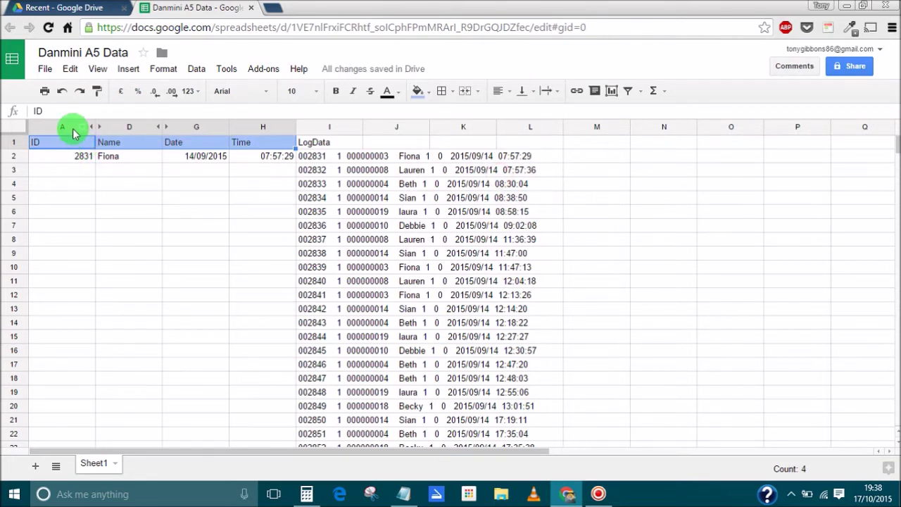
click(196, 211)
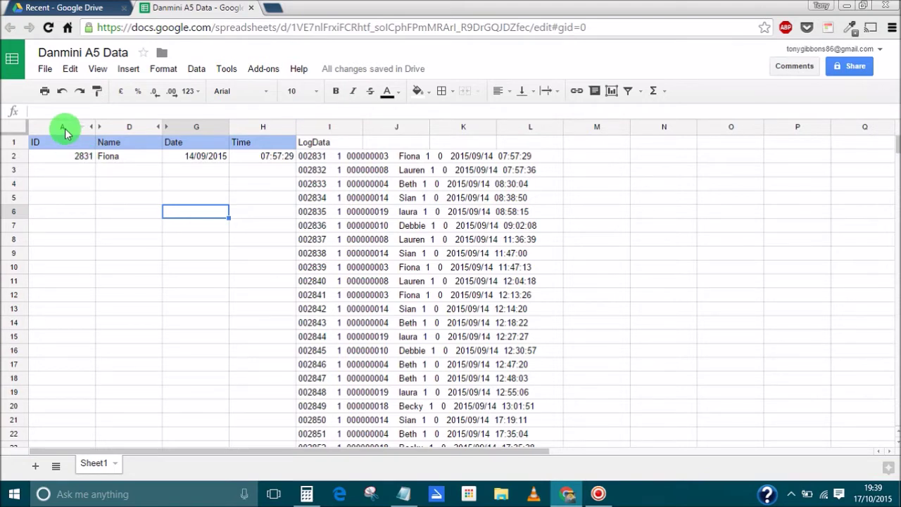
click(81, 156)
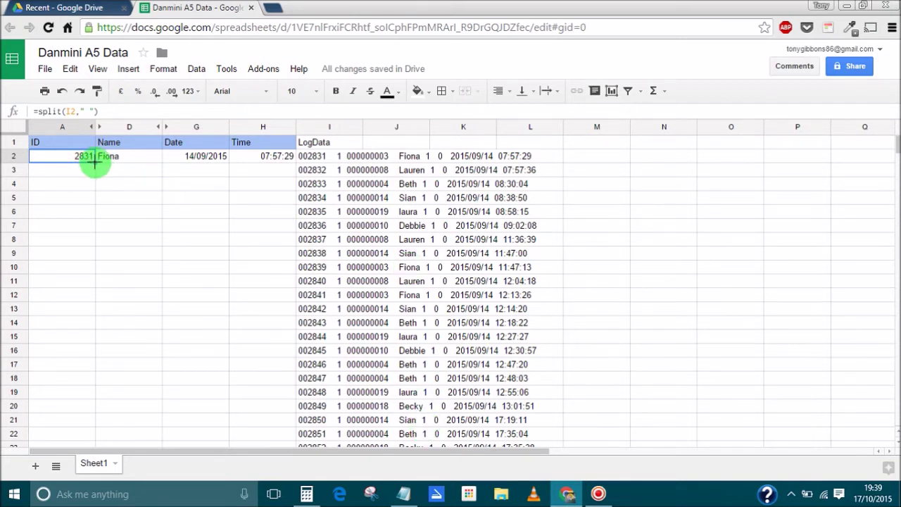
- Copy A2's SPLIT formula down column A to row 400 and shade those cells light blue
drag(95, 162, 81, 321)
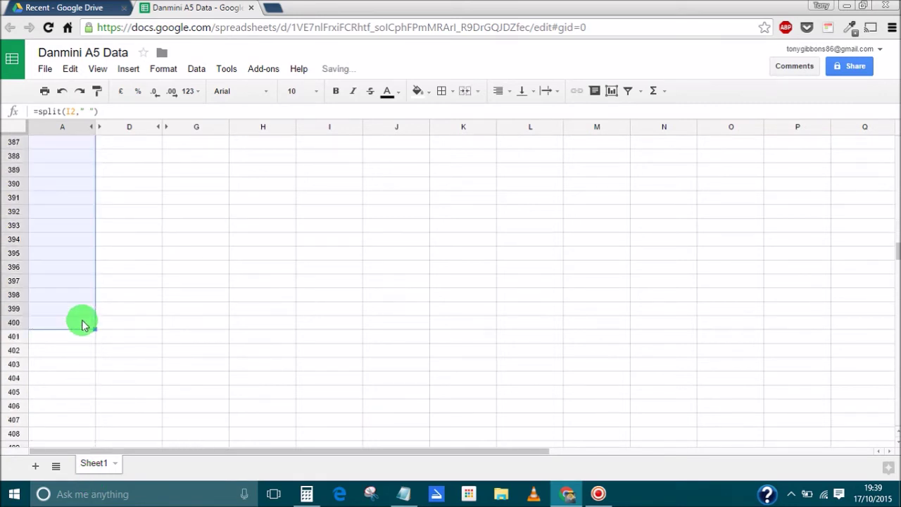
click(423, 90)
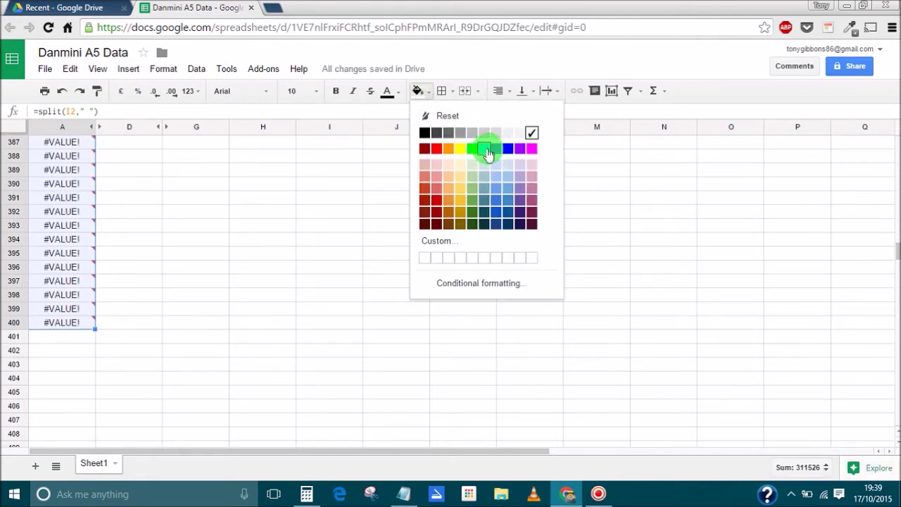
click(495, 150)
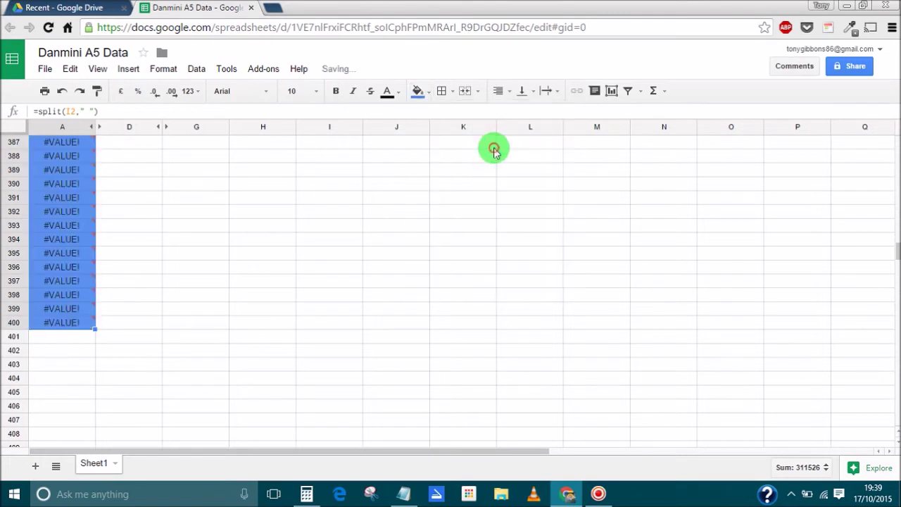
click(428, 99)
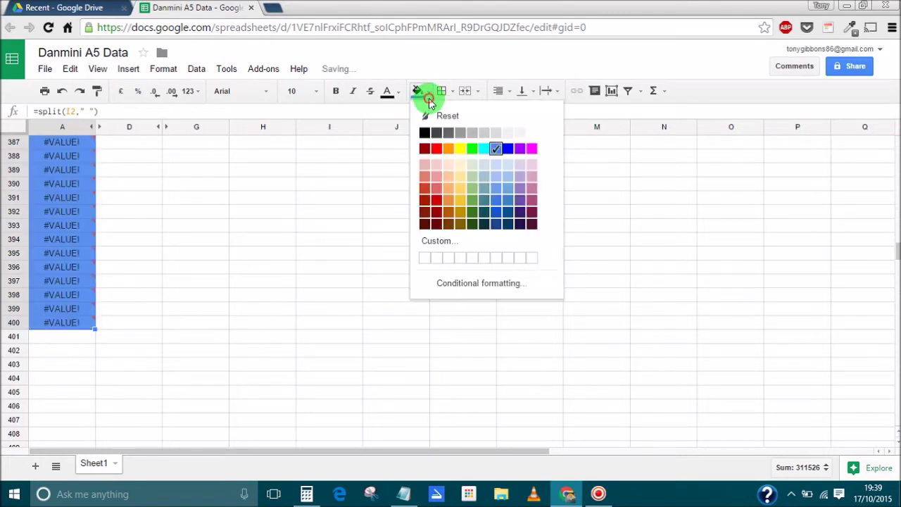
click(493, 166)
click(132, 284)
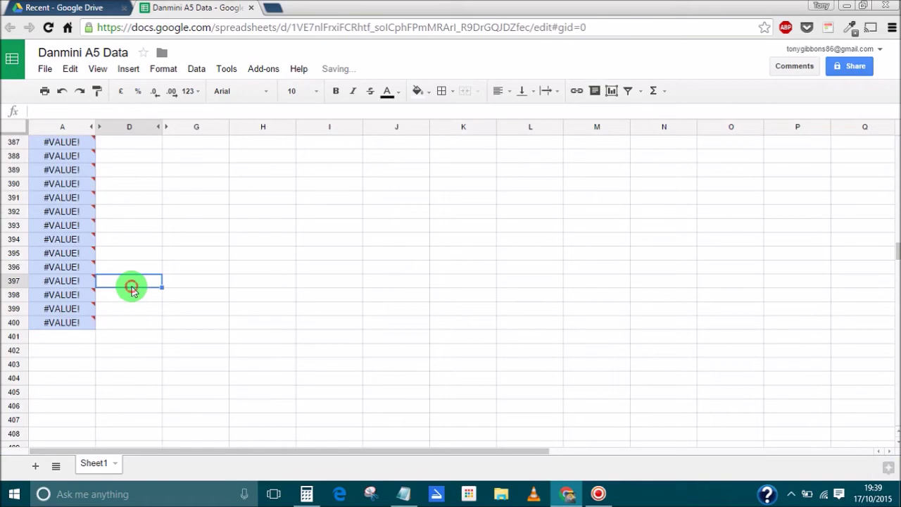
scroll(132, 289, up, 20)
scroll(131, 289, up, 20)
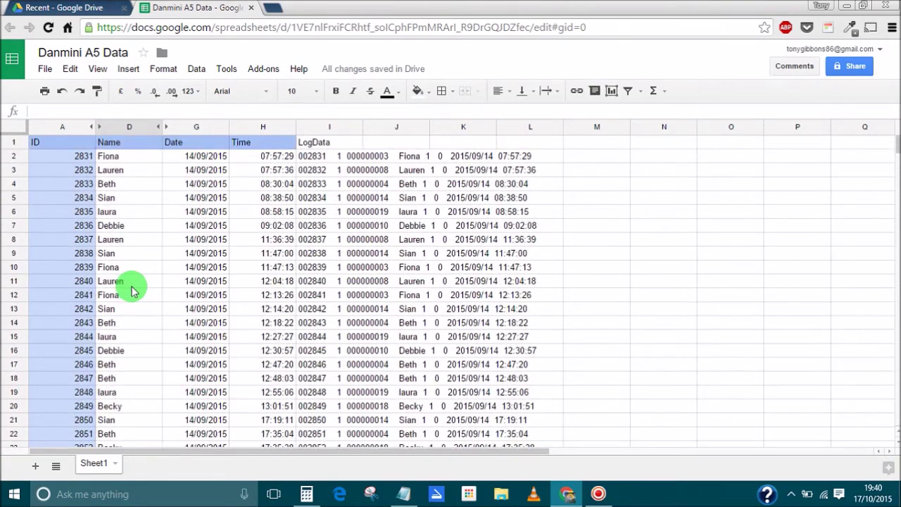
scroll(74, 242, down, 8)
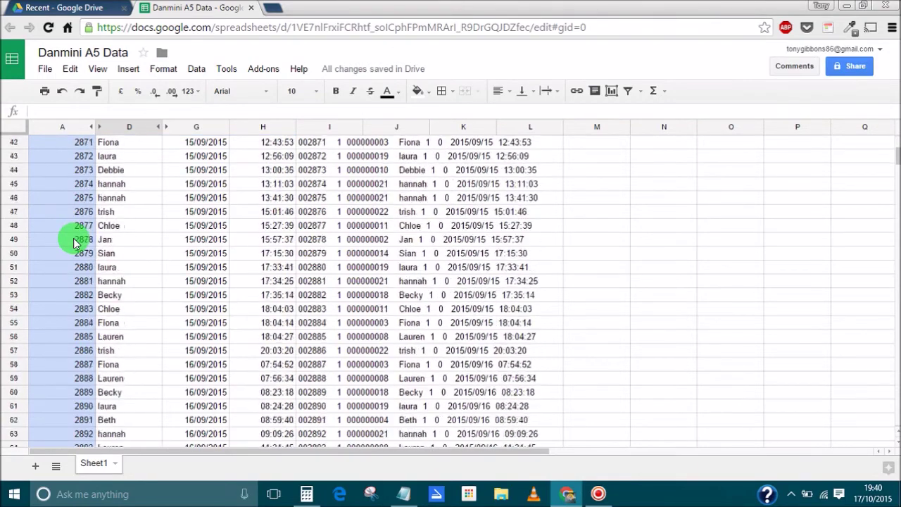
scroll(74, 242, up, 8)
- Fill the LogData header cell I1 red and cell I2 dark red
click(336, 143)
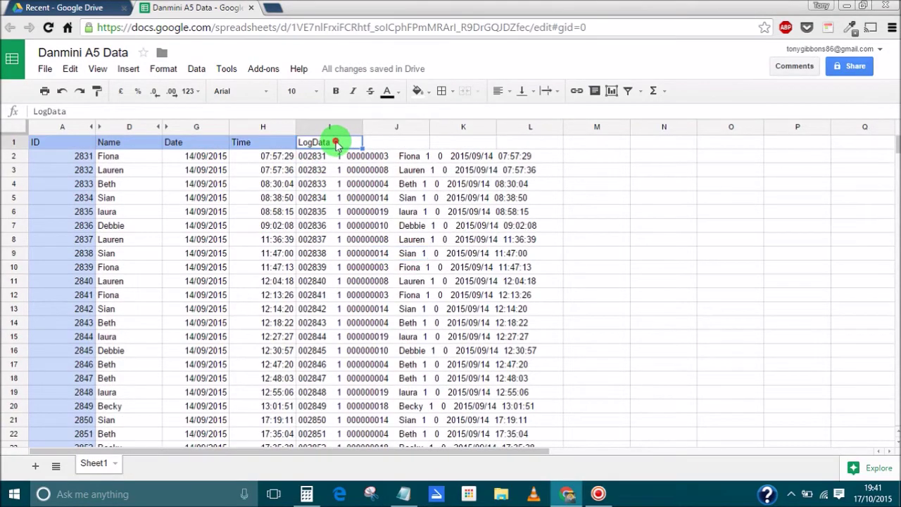
click(427, 92)
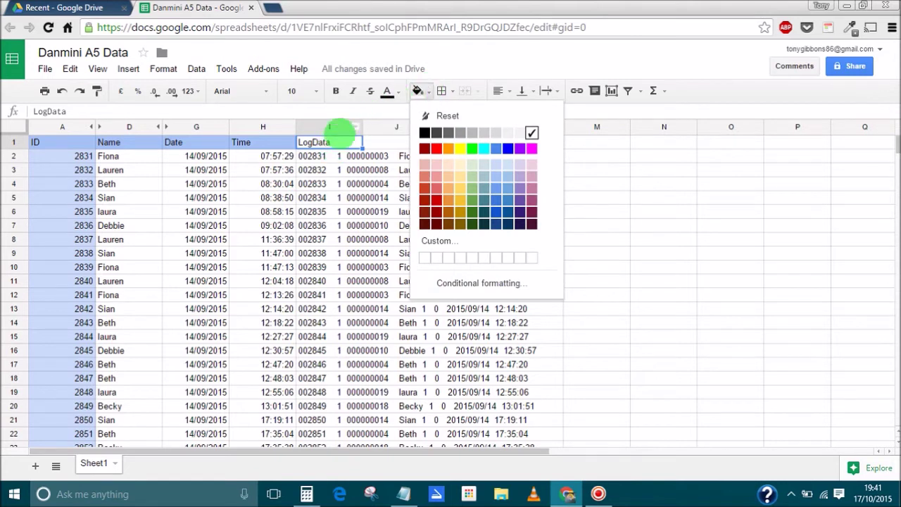
click(437, 147)
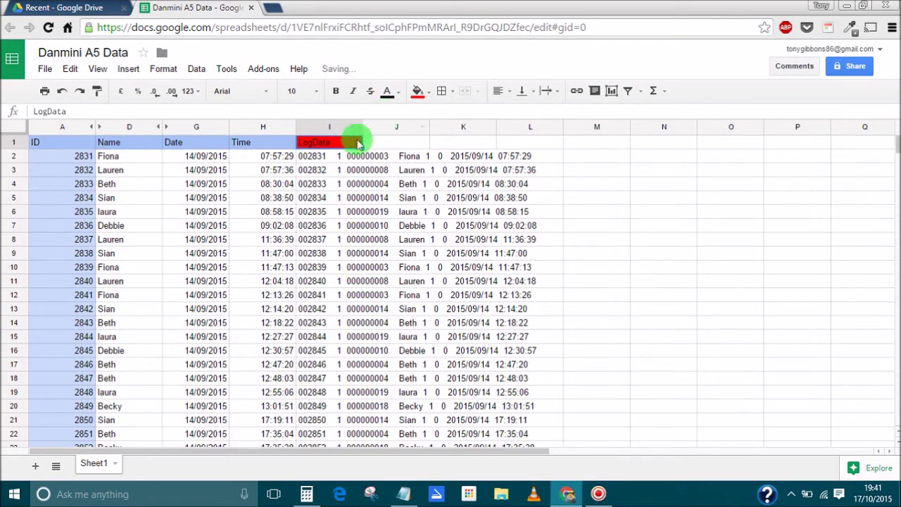
click(337, 155)
click(423, 91)
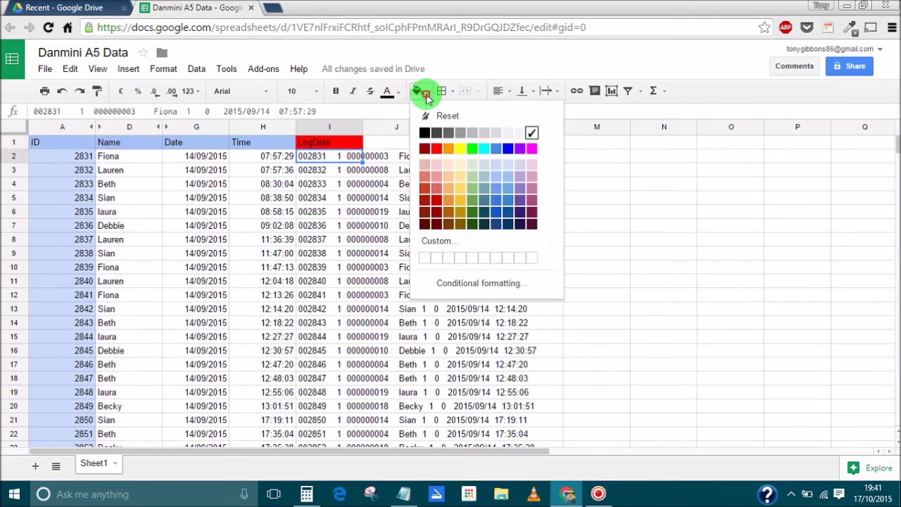
click(432, 201)
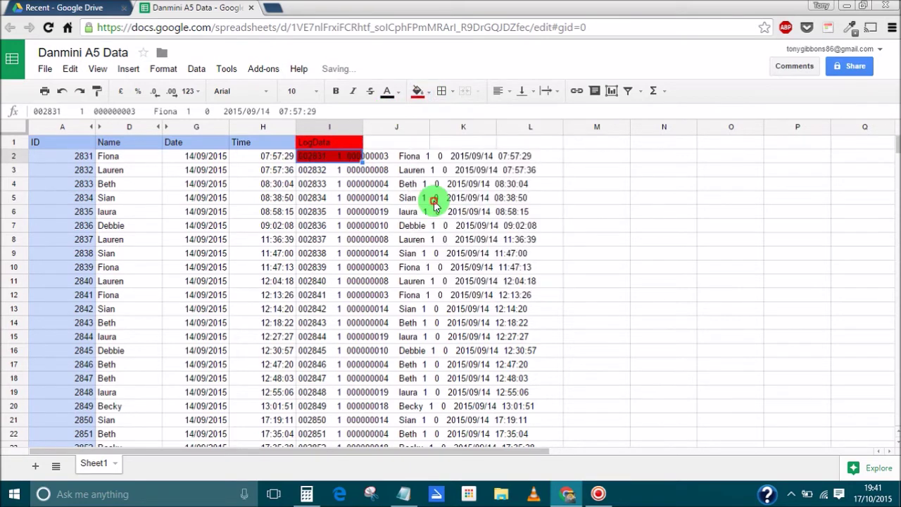
- Shade the log-line cells below in column I light pink
click(332, 171)
drag(331, 175, 328, 307)
click(433, 93)
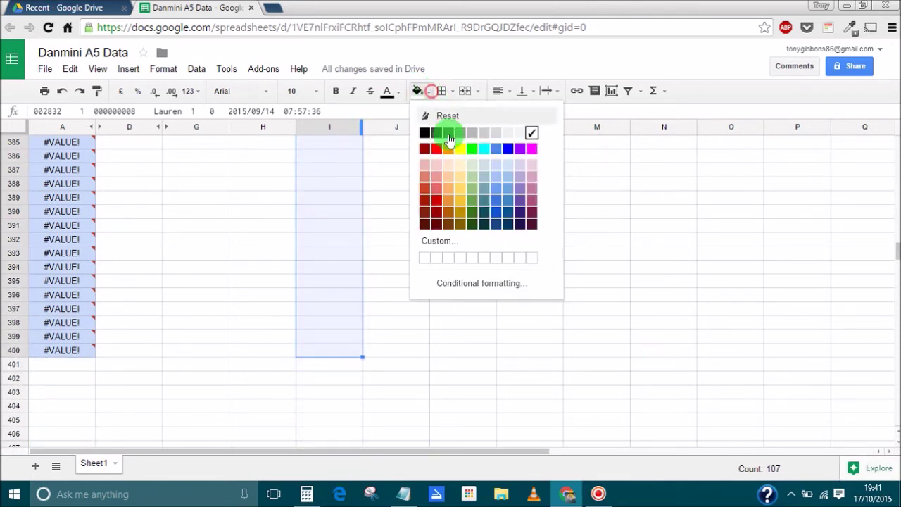
click(438, 166)
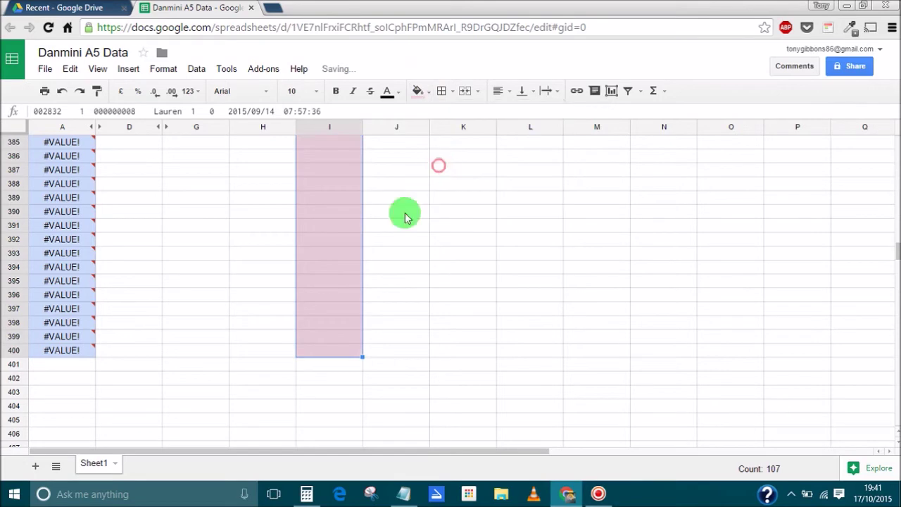
click(328, 350)
drag(2, 173, 3, 6)
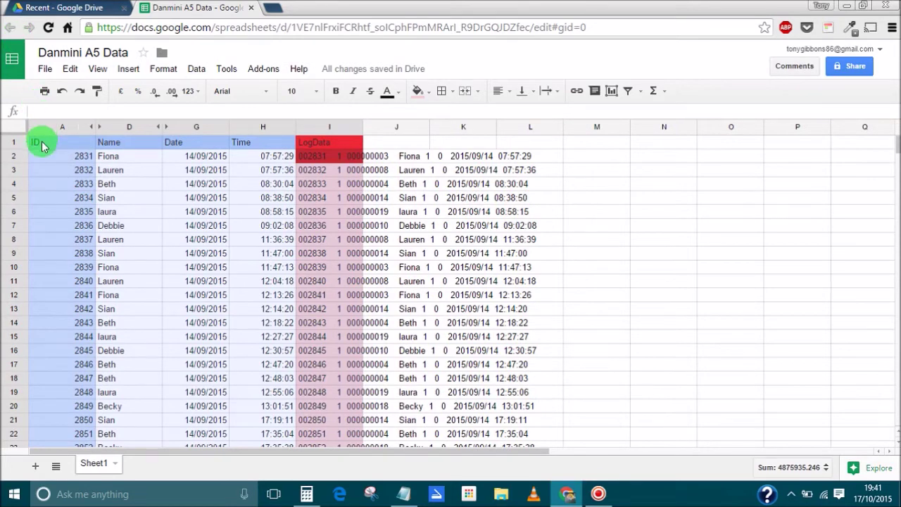
- Apply all borders to the A1:I22 table and set its text wrapping to Clip
click(444, 97)
click(447, 116)
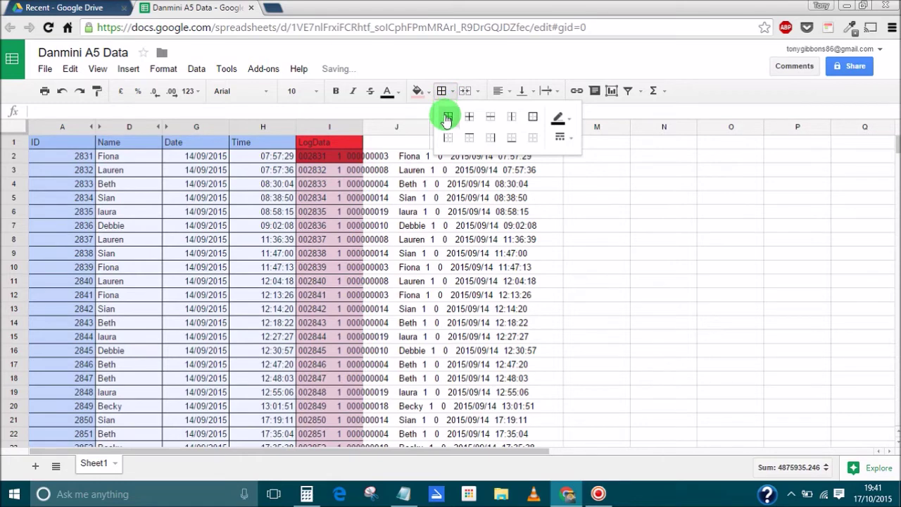
click(555, 91)
click(586, 112)
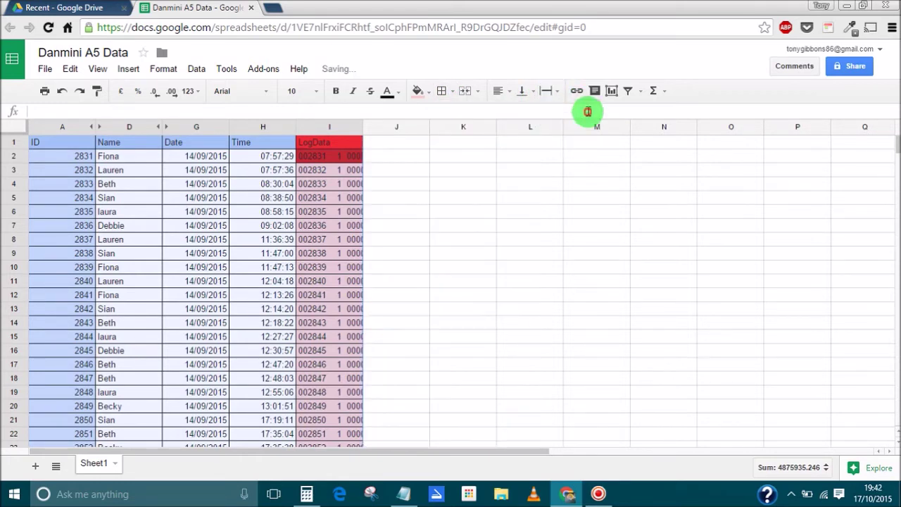
click(518, 293)
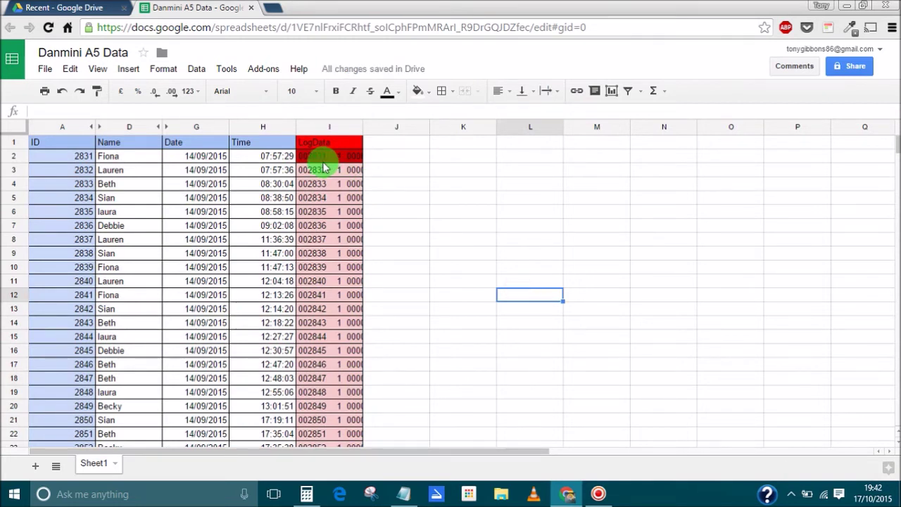
- Delete every pasted log entry from I2 downward in the LogData column
click(331, 160)
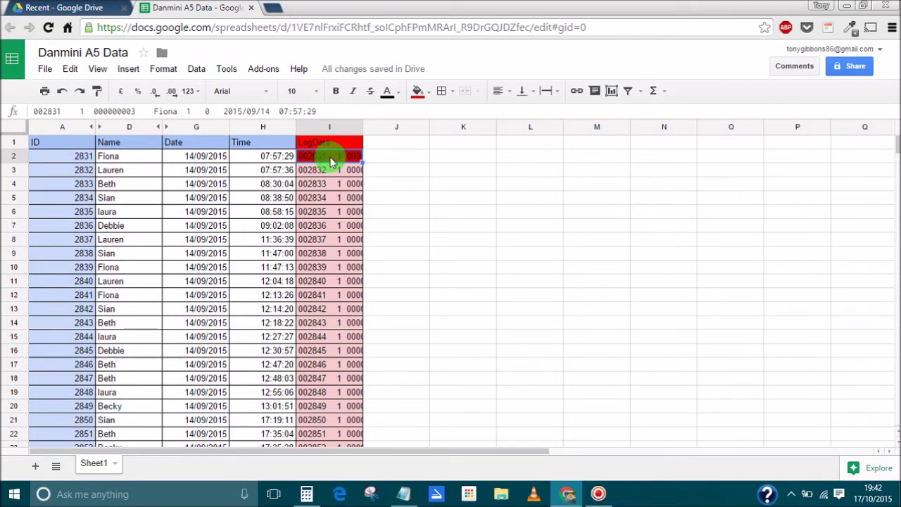
key(ctrl+shift+Down)
key(Delete)
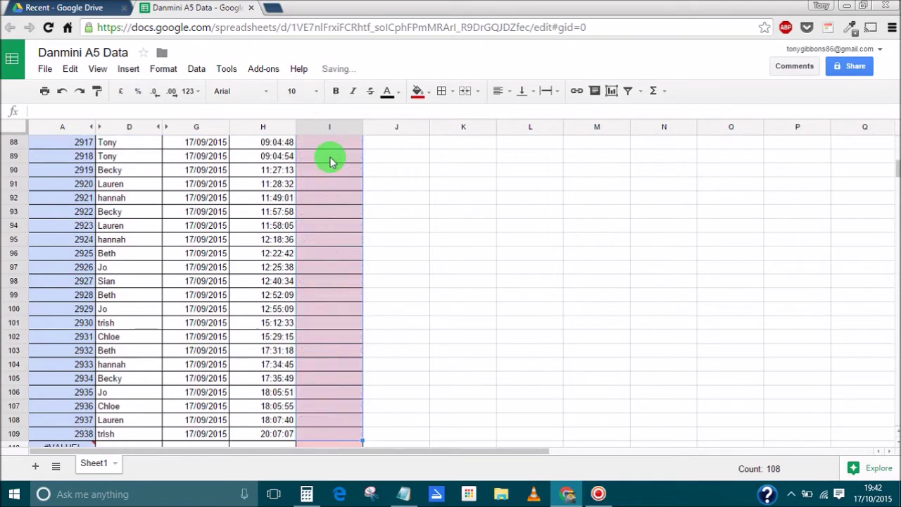
scroll(369, 282, up, 15)
scroll(369, 284, up, 13)
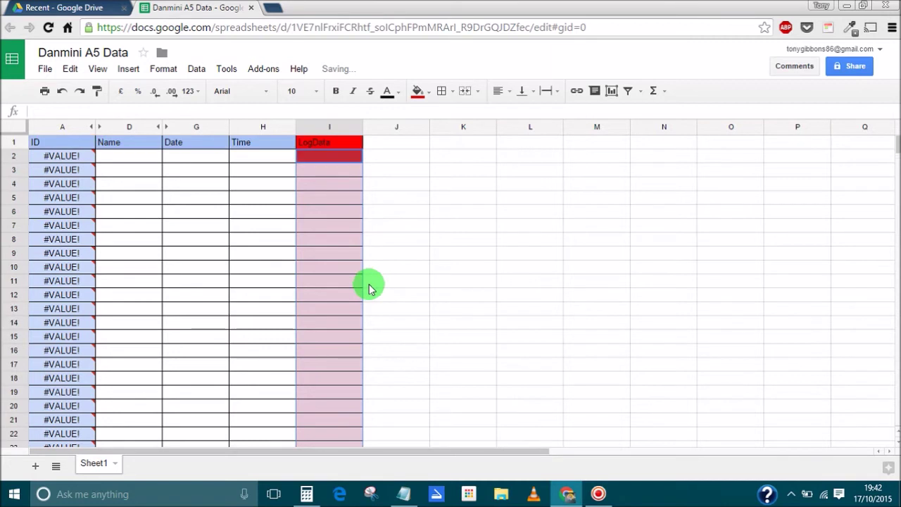
click(369, 283)
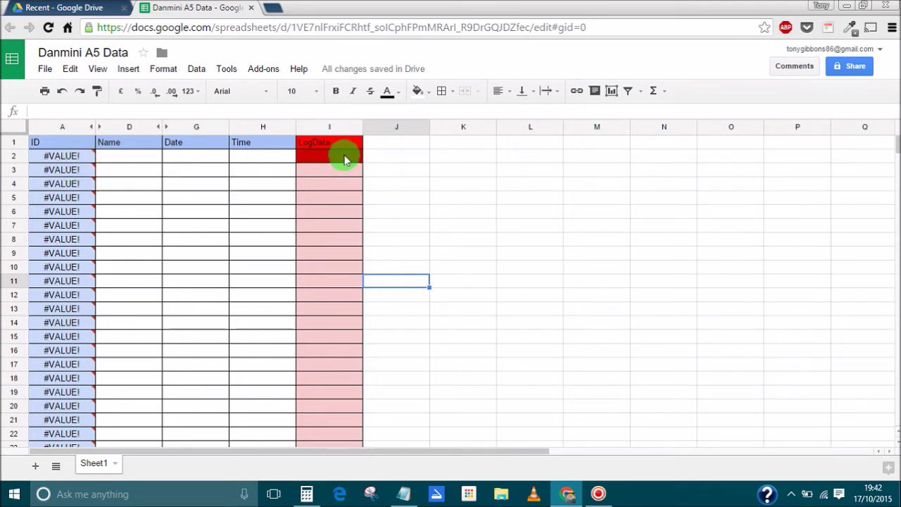
- Rewrite A2's formula as =if(isblank(I2)," ", split(I2," "))
click(49, 162)
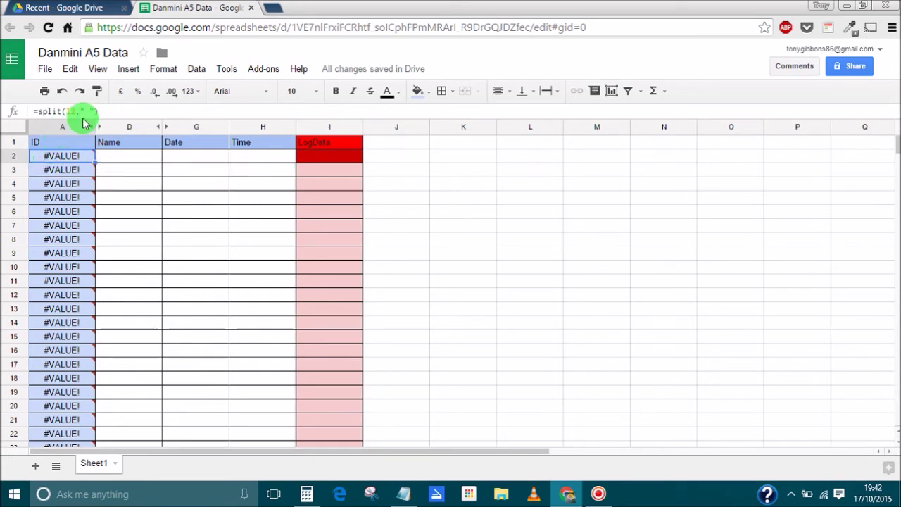
click(38, 111)
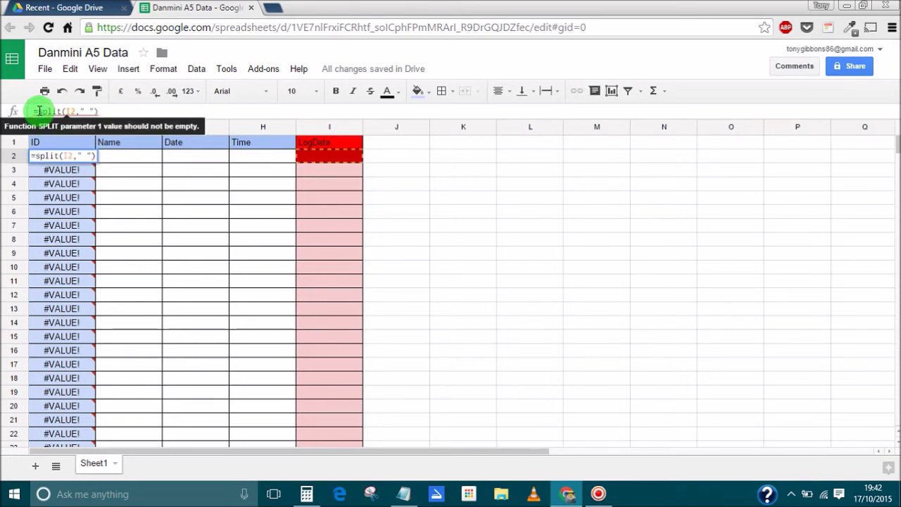
text(if)
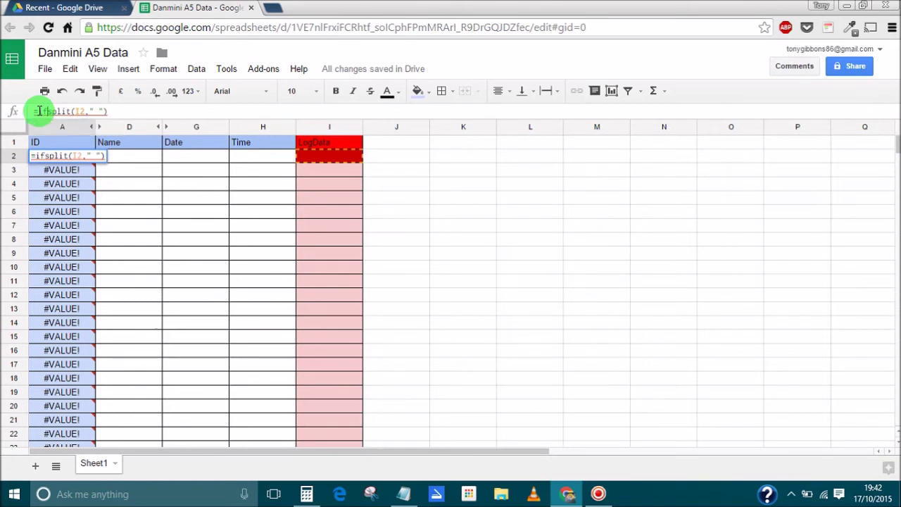
text(()
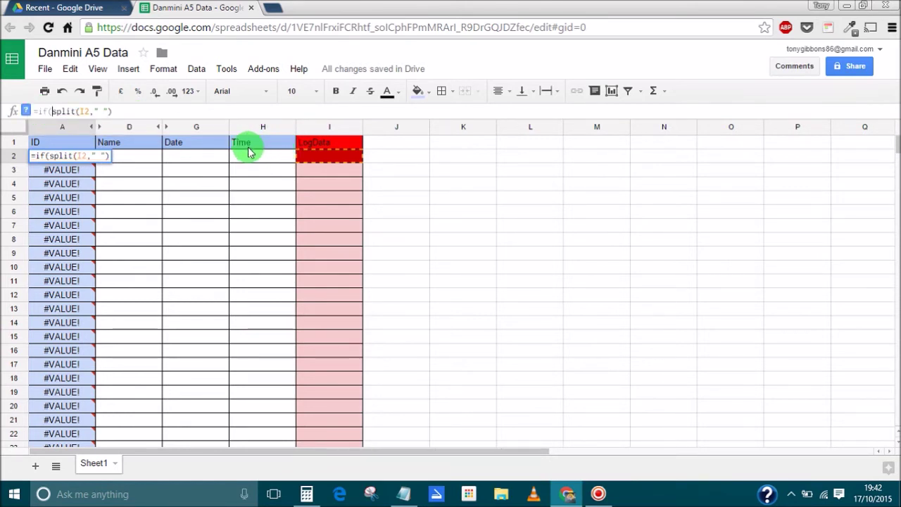
text(isbl)
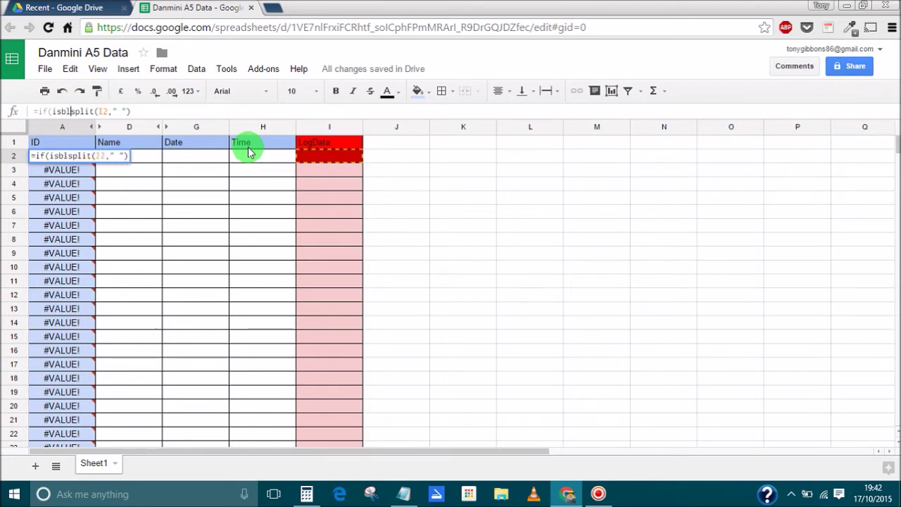
text(ank()
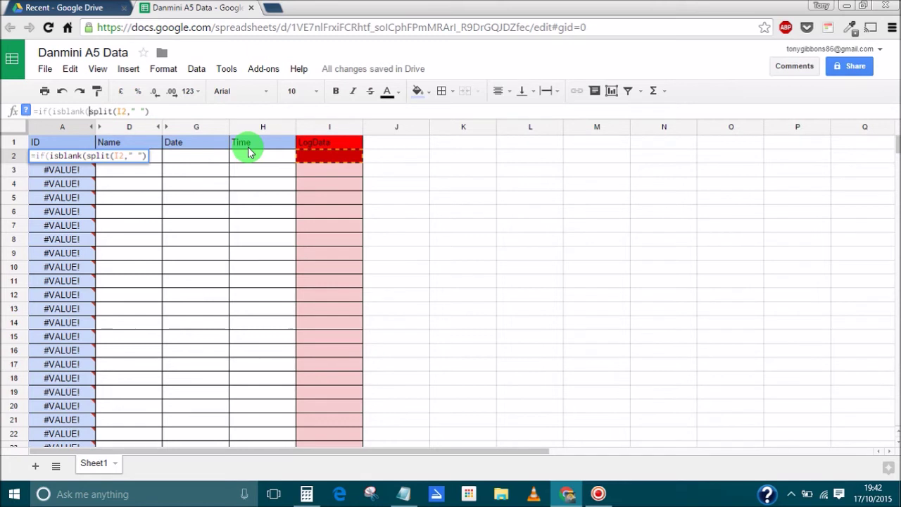
click(336, 161)
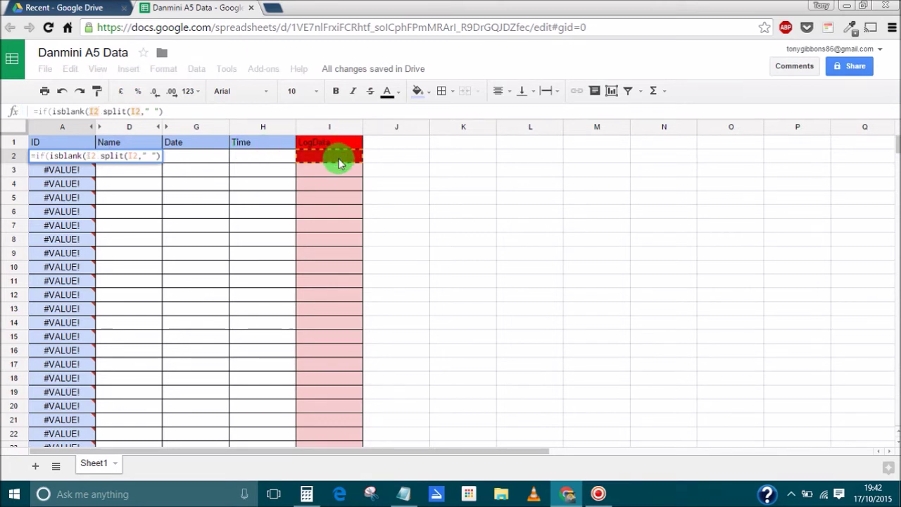
text())
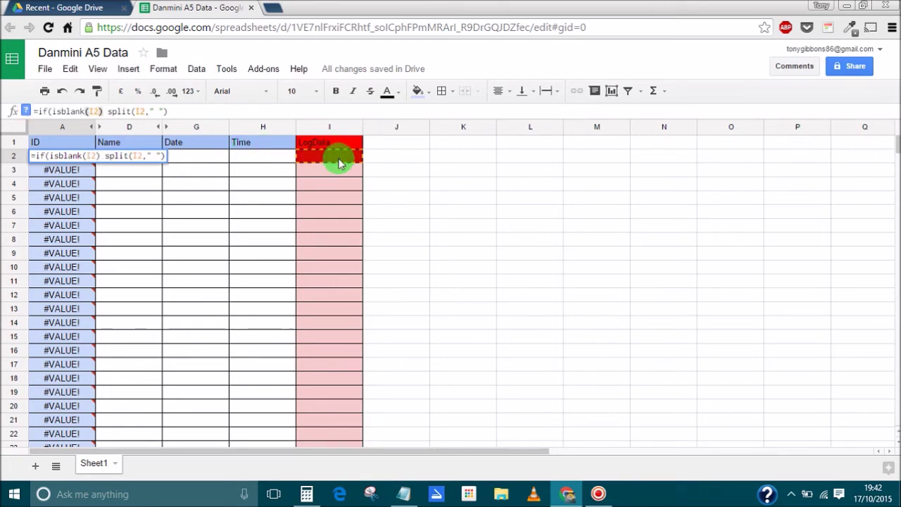
text(,)
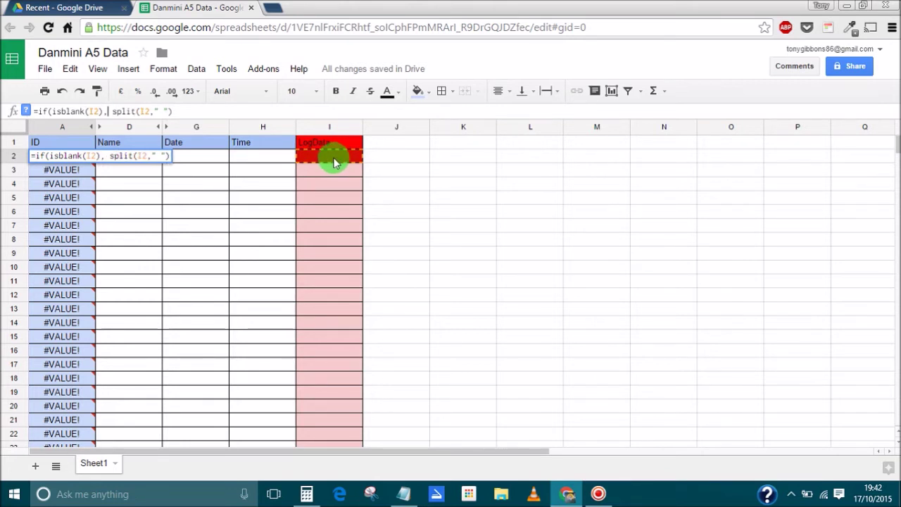
text("")
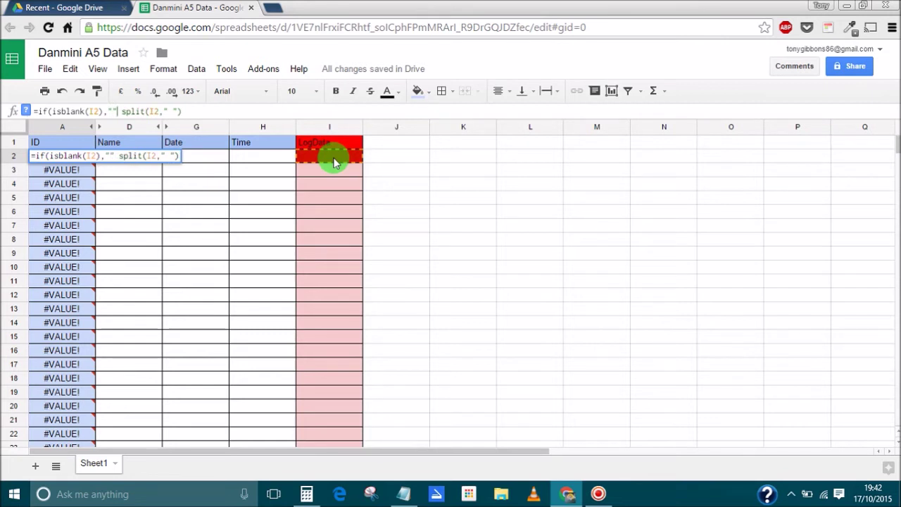
key(Left)
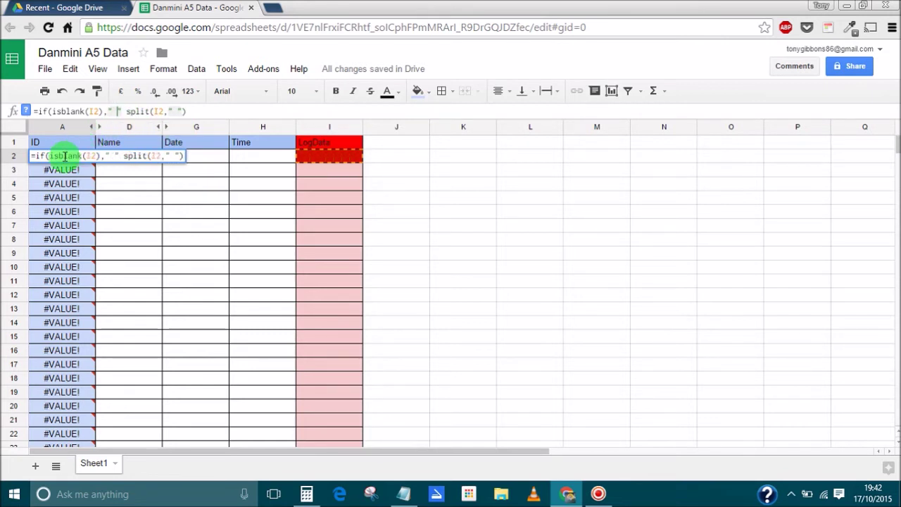
click(121, 111)
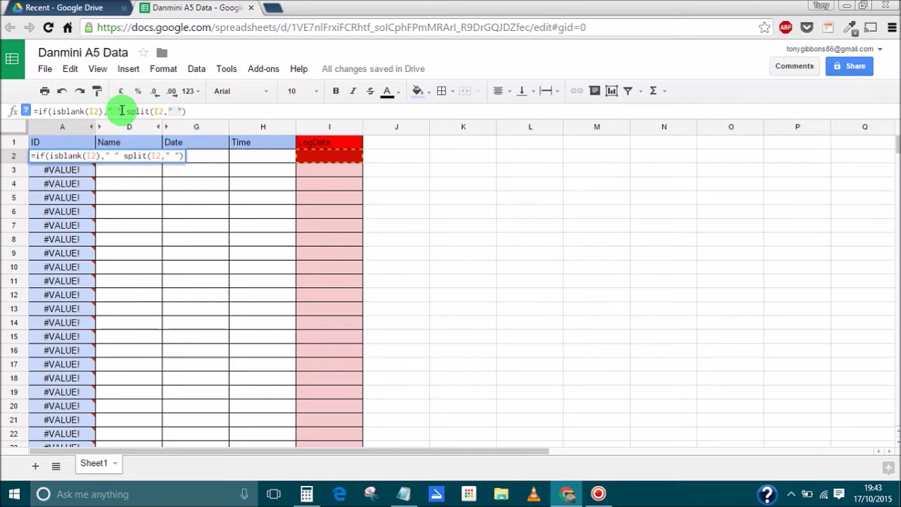
drag(122, 110, 143, 110)
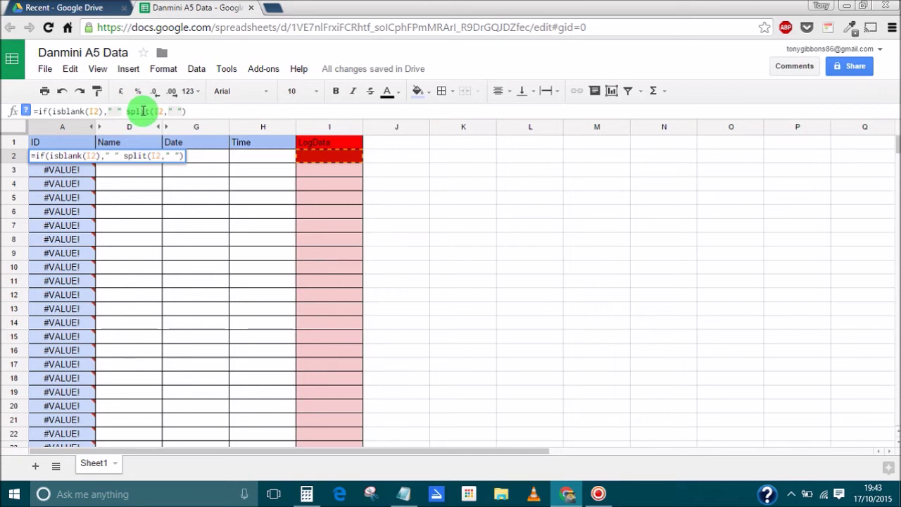
click(128, 112)
text(,)
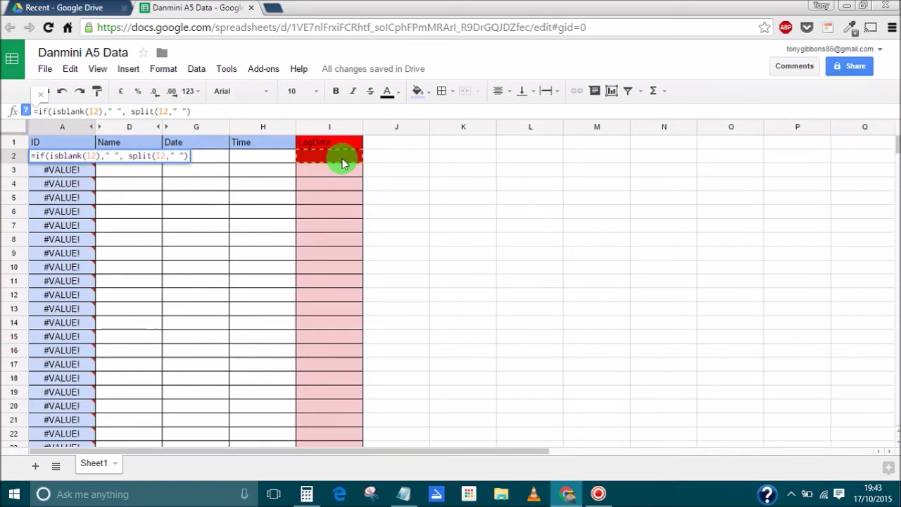
key(Return)
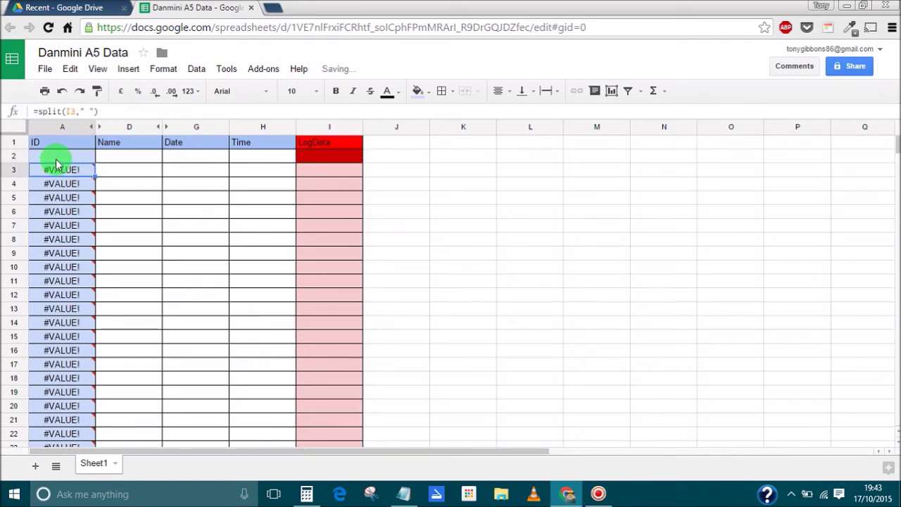
- Fill A2's IF(ISBLANK) split formula down column A to row 400
click(60, 160)
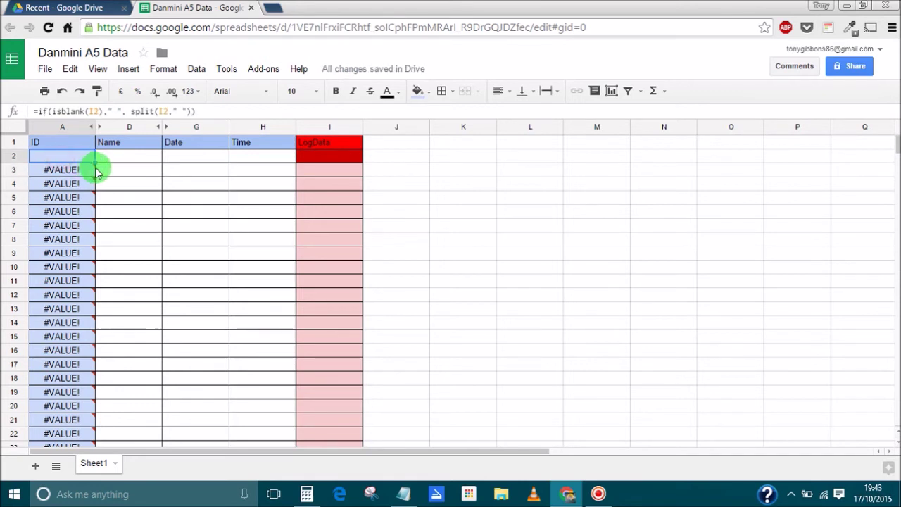
drag(94, 162, 56, 261)
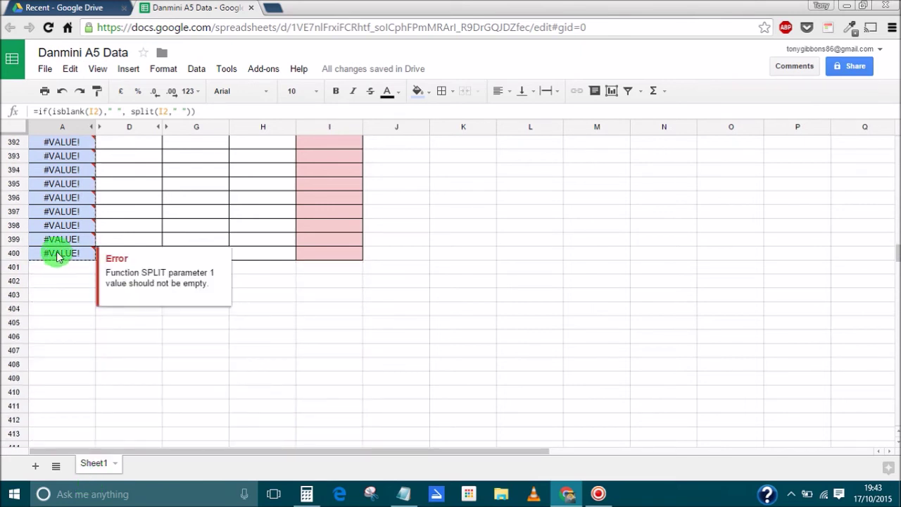
click(113, 262)
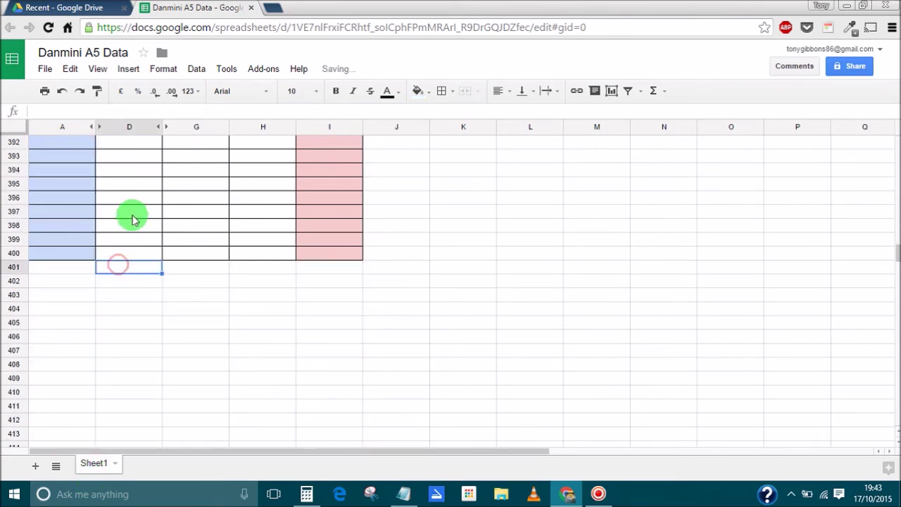
scroll(133, 217, up, 10)
scroll(133, 220, up, 20)
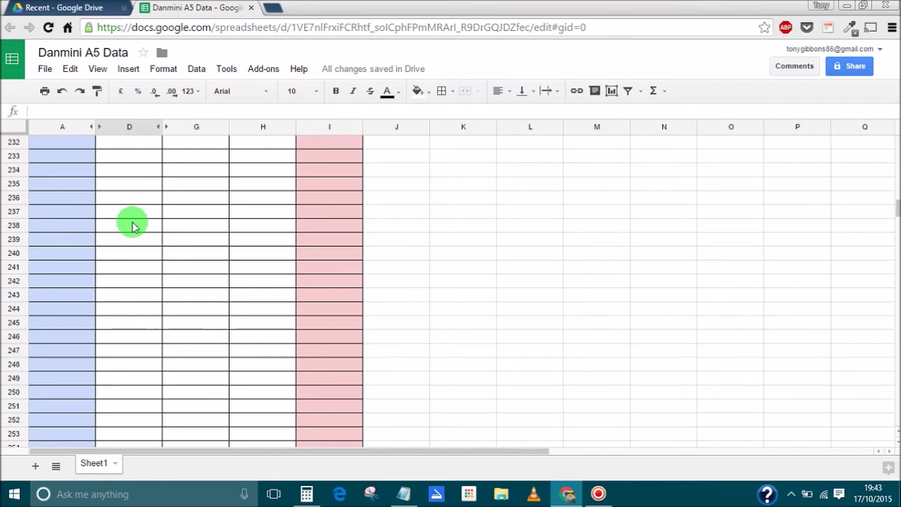
scroll(133, 228, up, 20)
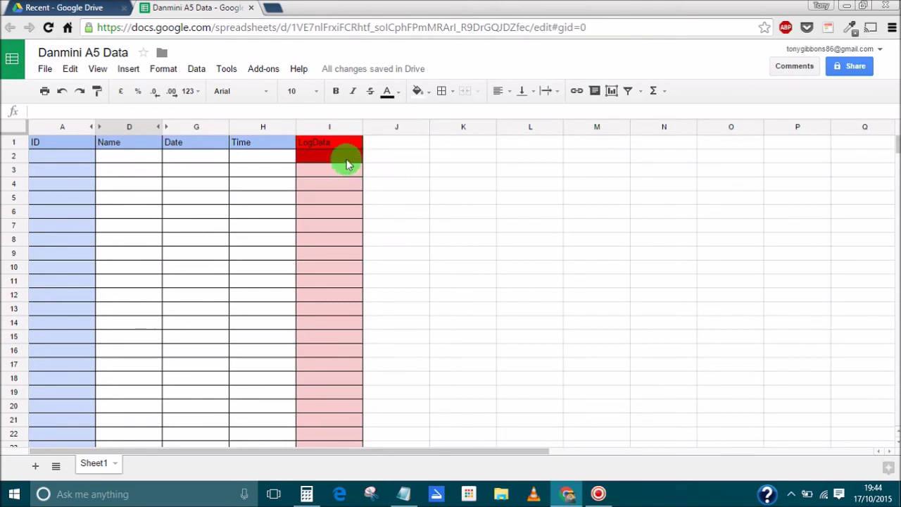
click(347, 159)
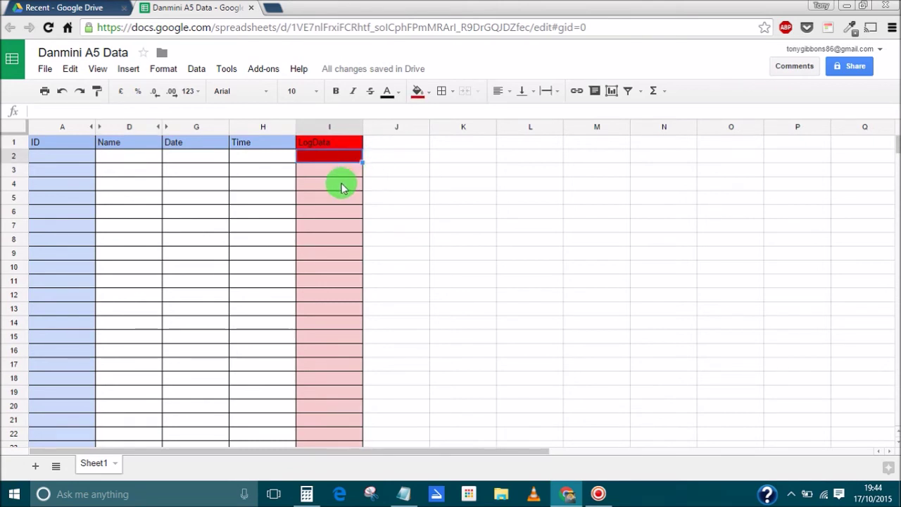
- Copy the Notepad log lines from entry 002864 onward, then minimise Notepad
click(342, 184)
click(398, 167)
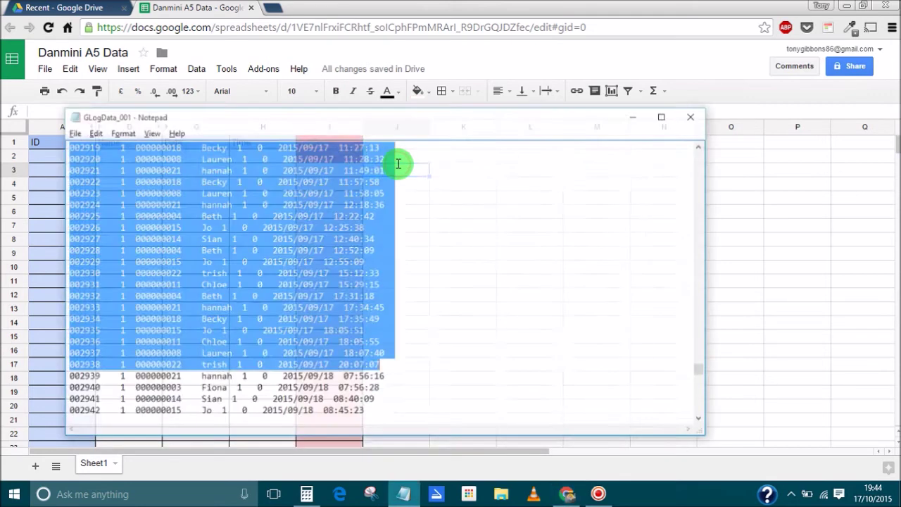
key(alt+Tab)
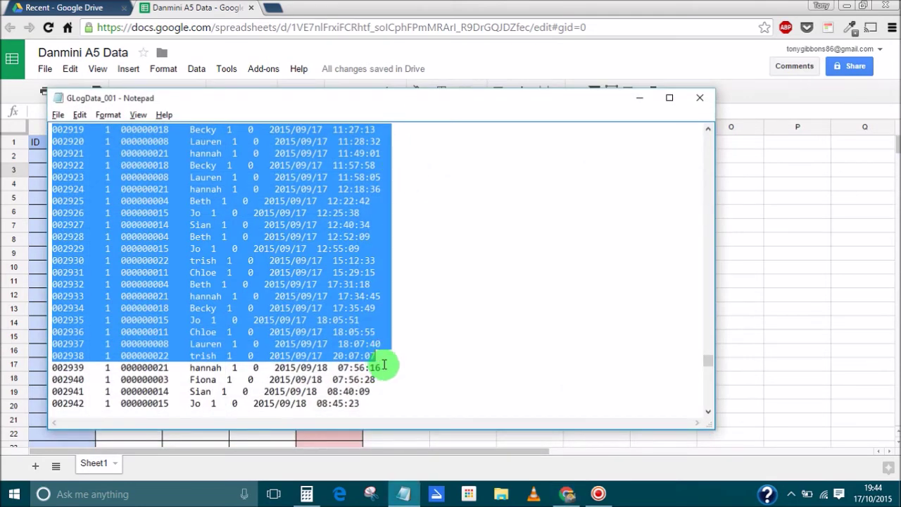
click(384, 364)
scroll(387, 367, down, 19)
drag(394, 383, 49, 58)
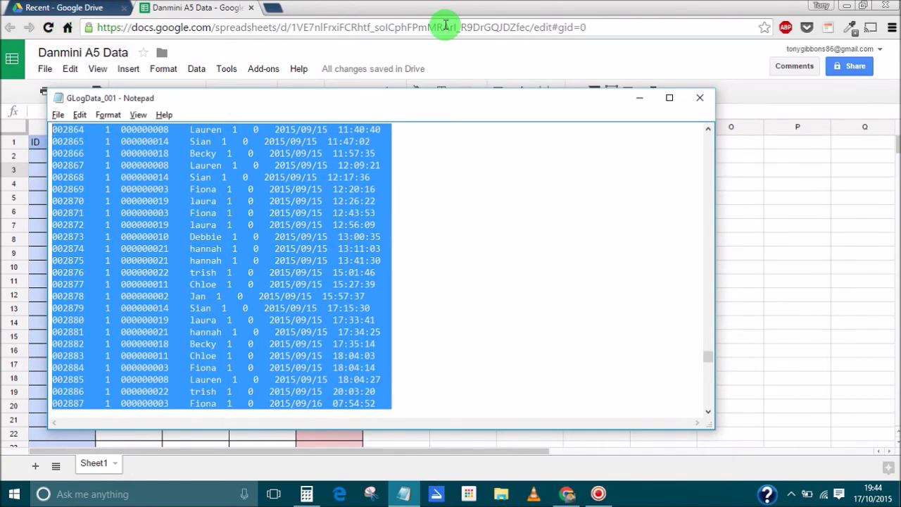
click(651, 99)
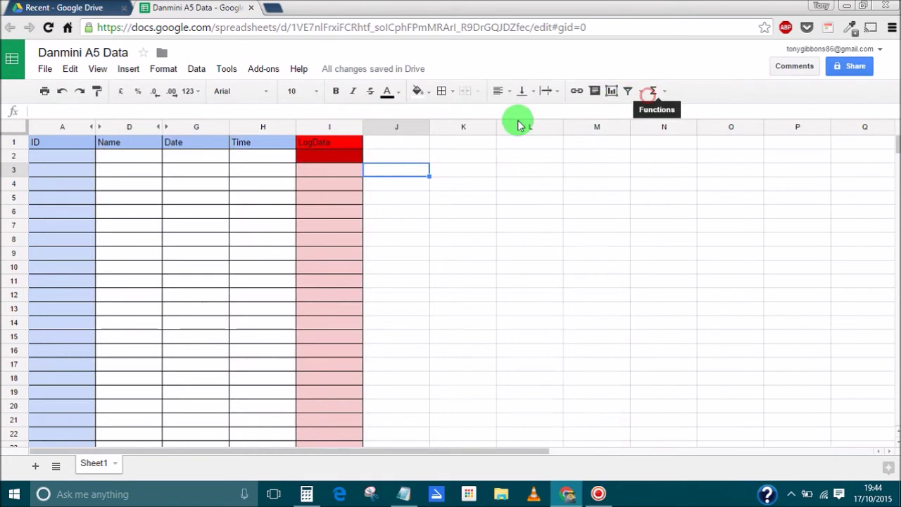
click(324, 156)
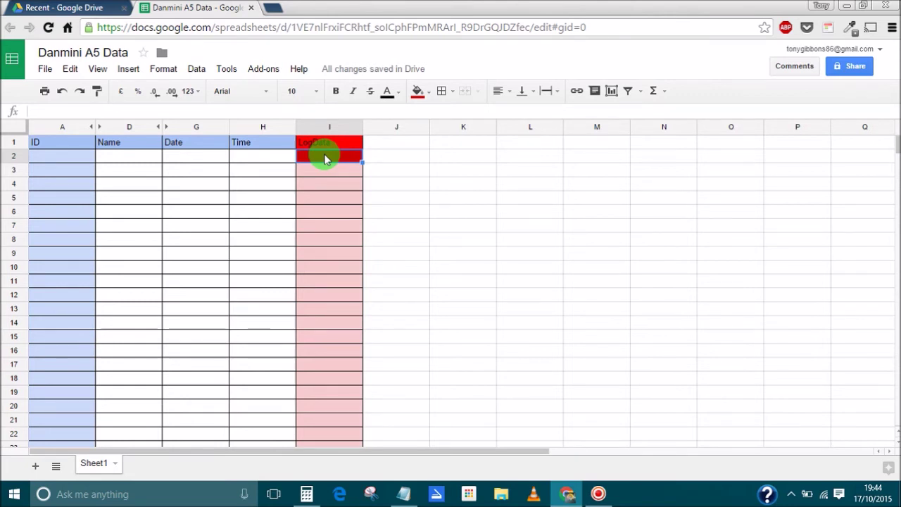
- Paste the log lines into I2 and turn on filters for the A1:I1 header row
key(ctrl+v)
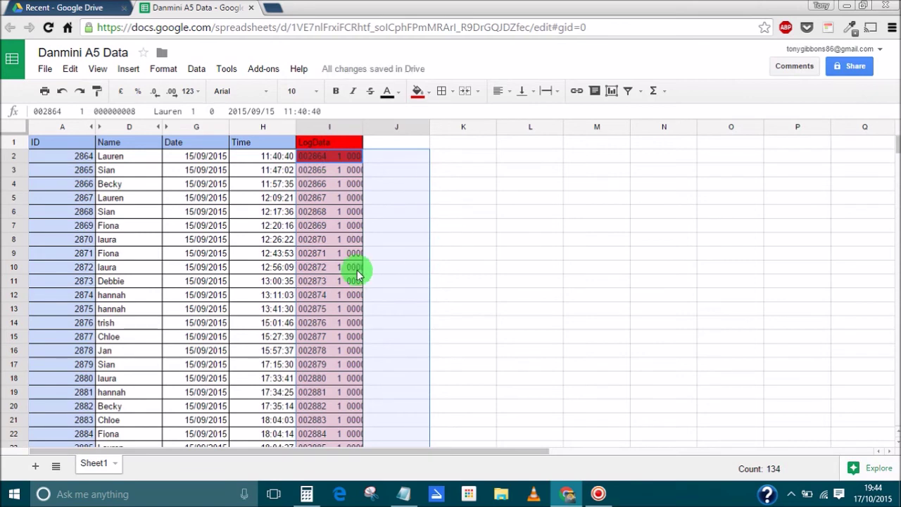
click(183, 271)
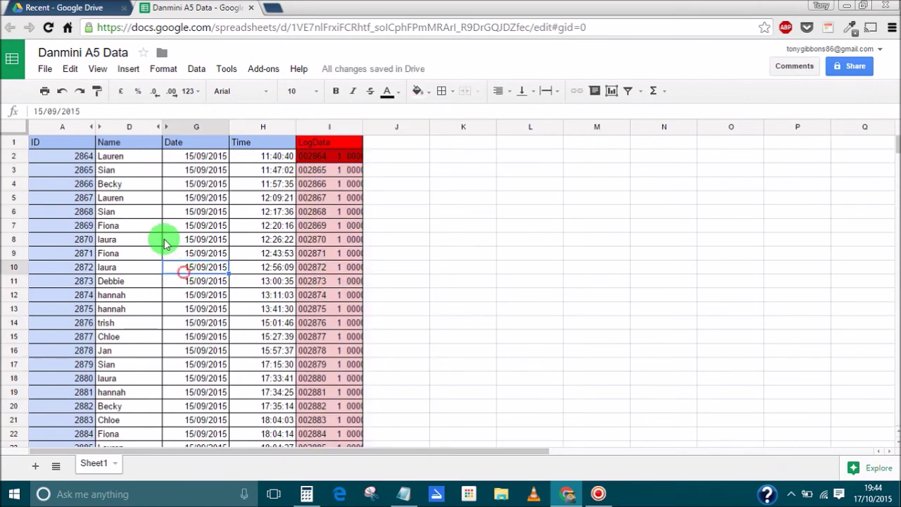
click(38, 141)
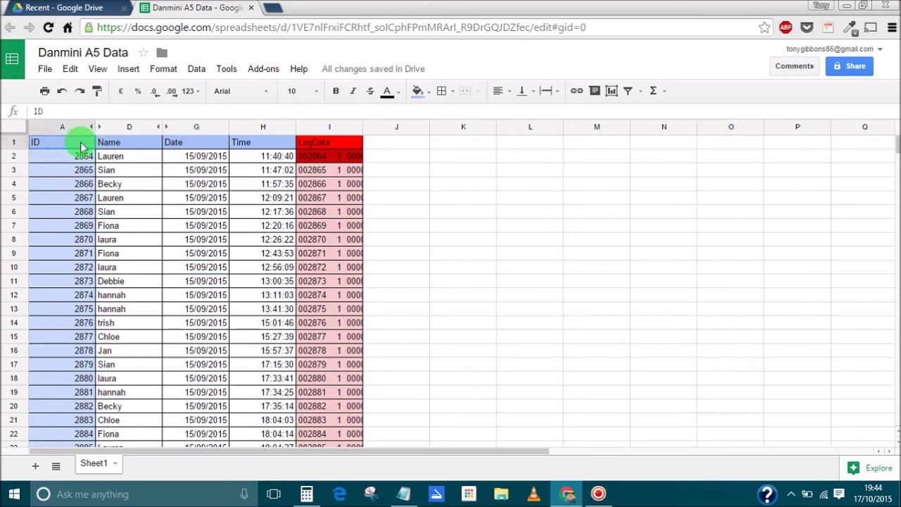
drag(81, 147, 100, 138)
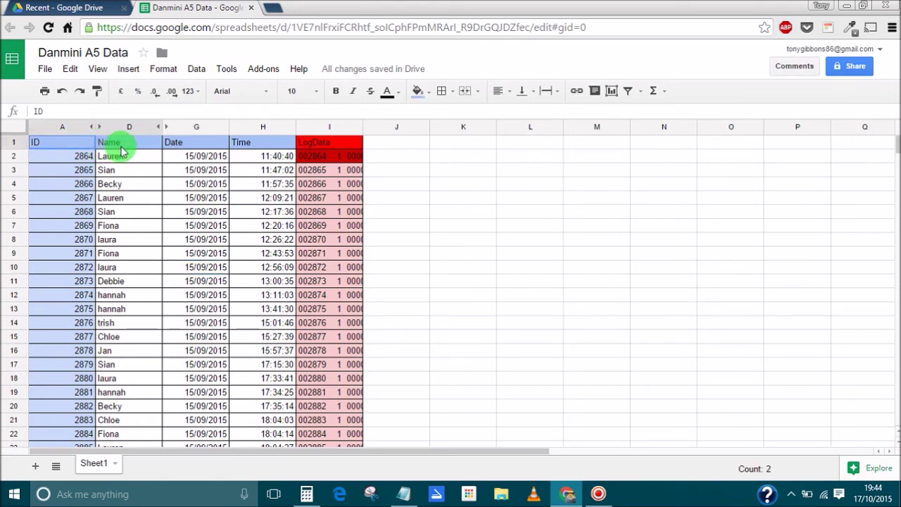
drag(121, 151, 318, 143)
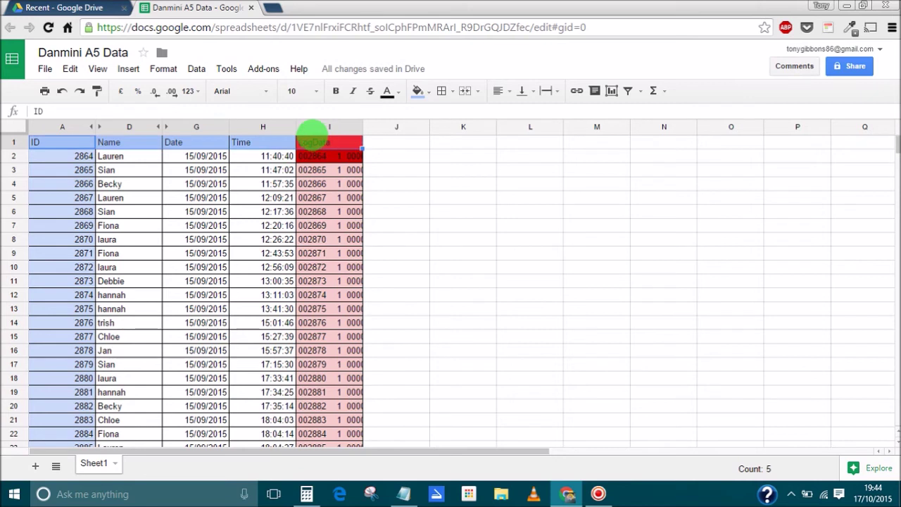
click(196, 70)
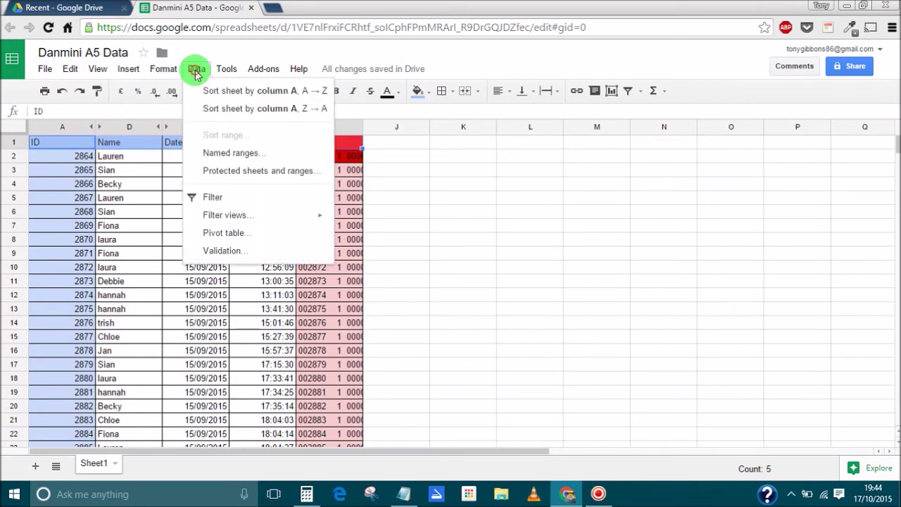
click(235, 203)
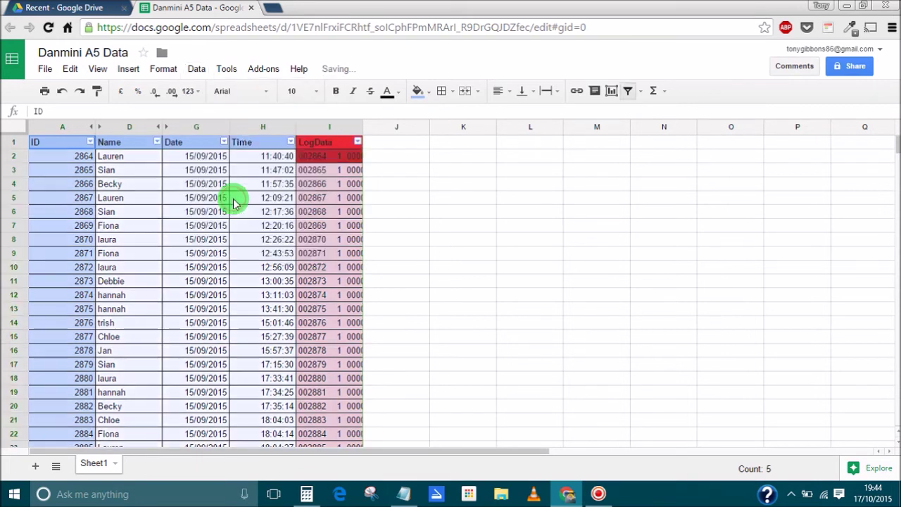
click(402, 216)
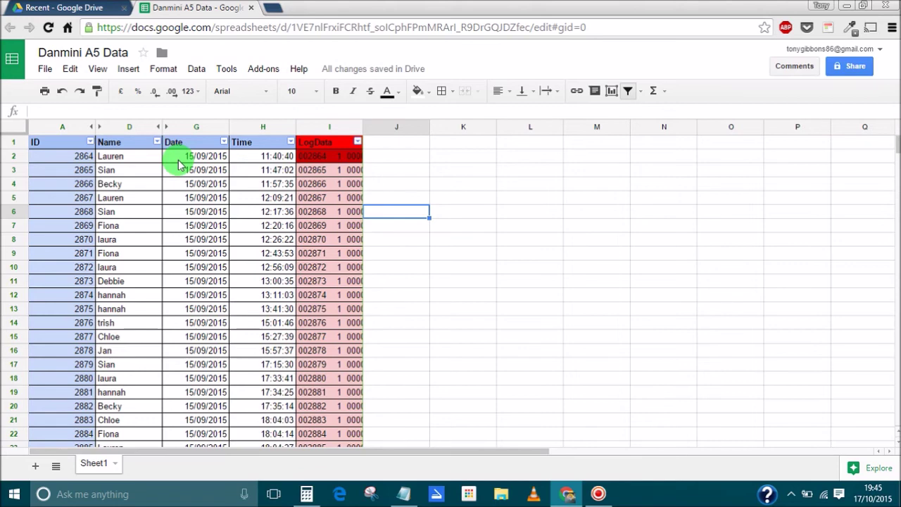
click(157, 142)
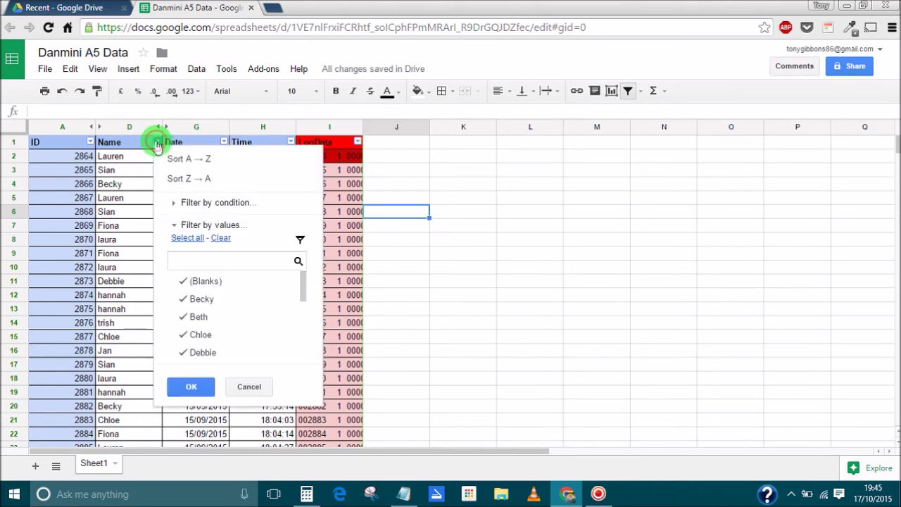
- Sort the log rows A→Z on the Name column
click(200, 160)
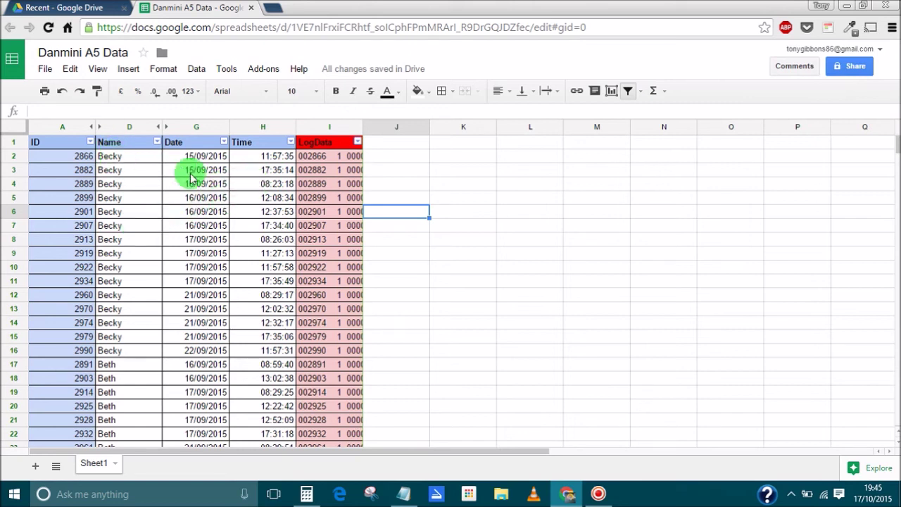
click(157, 143)
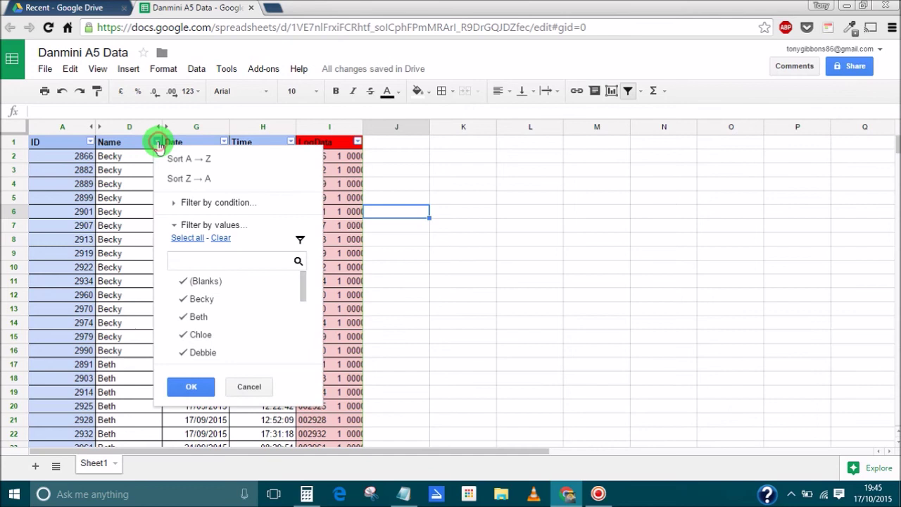
- Filter the Name column to a single ticked name, hiding everyone else's entries
click(213, 240)
scroll(224, 331, down, 5)
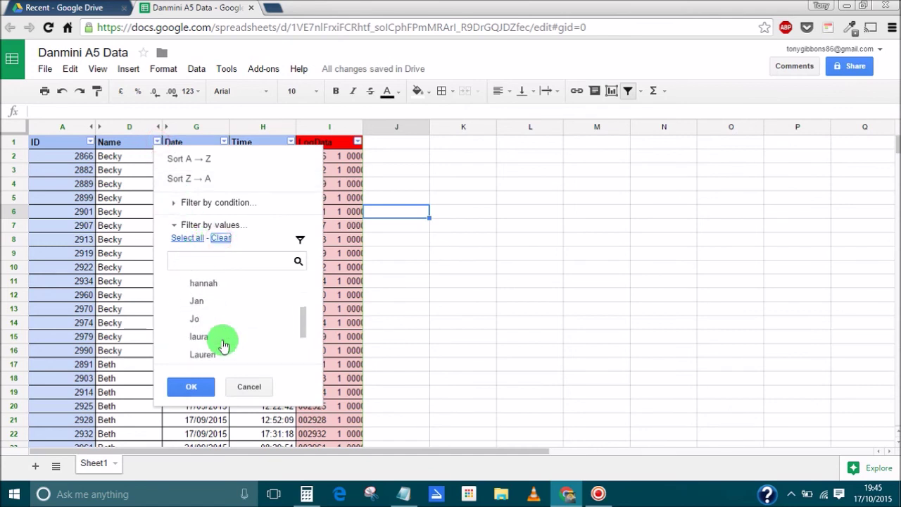
click(210, 337)
click(188, 387)
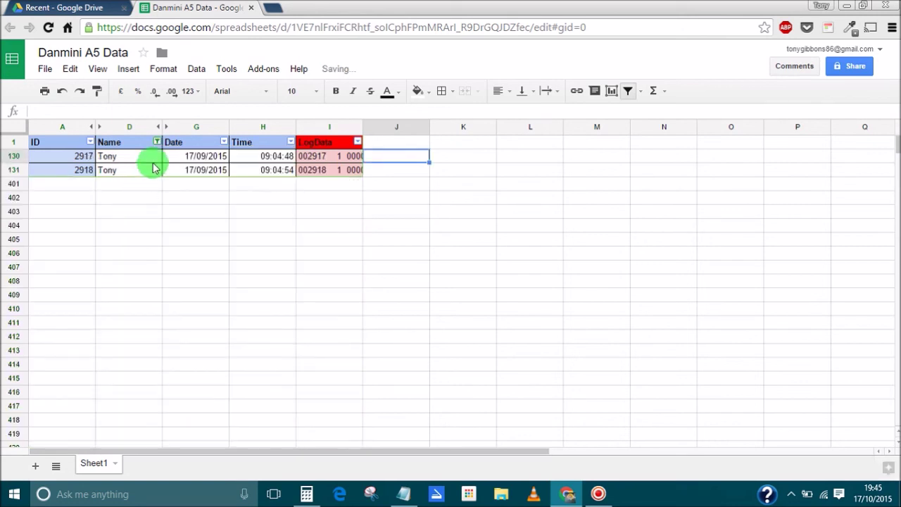
- Switch the Name filter to a different person, then undo it to show all rows
click(156, 141)
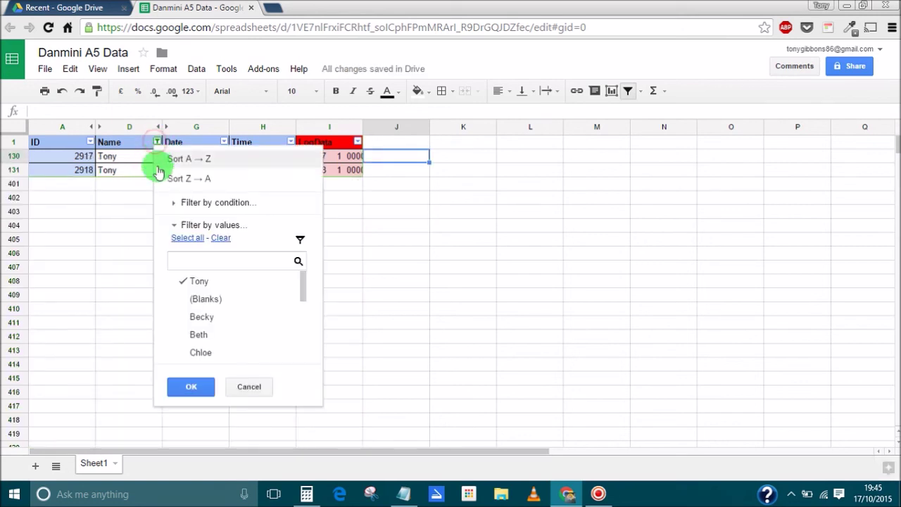
click(193, 237)
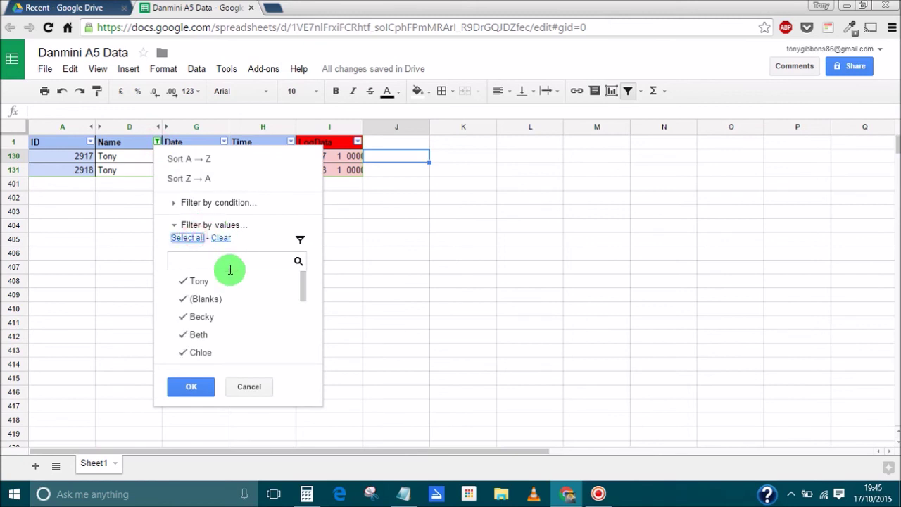
scroll(221, 304, down, 1)
scroll(221, 305, up, 1)
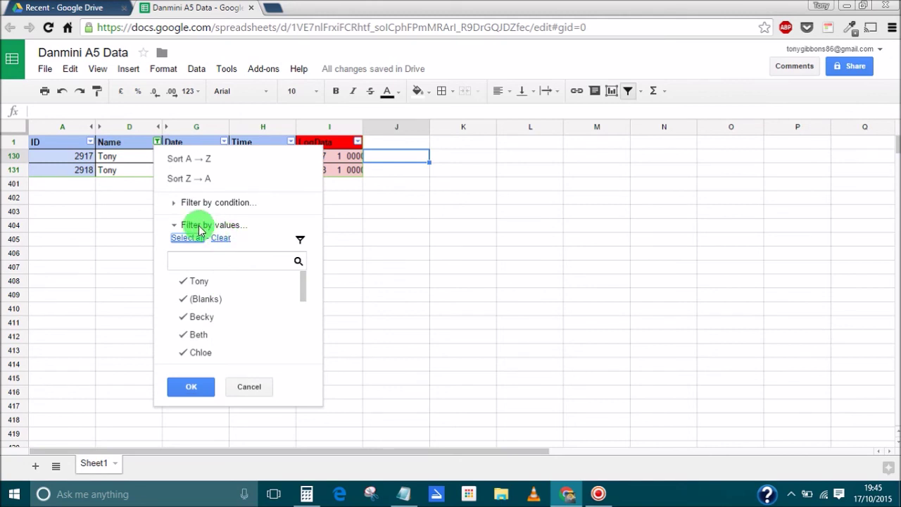
click(221, 239)
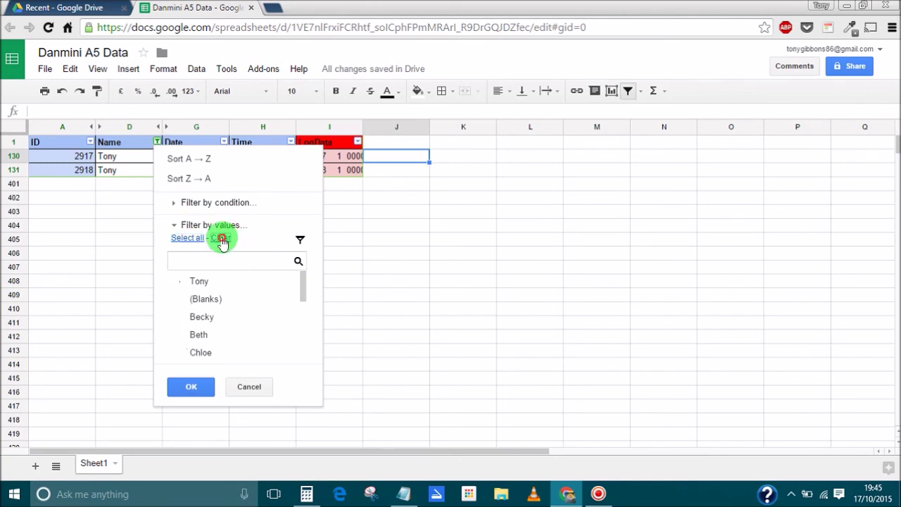
click(184, 318)
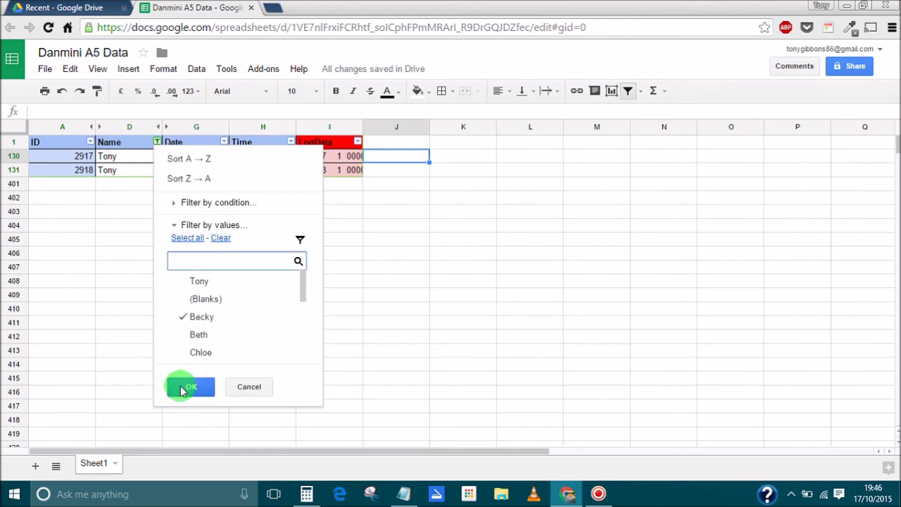
click(184, 388)
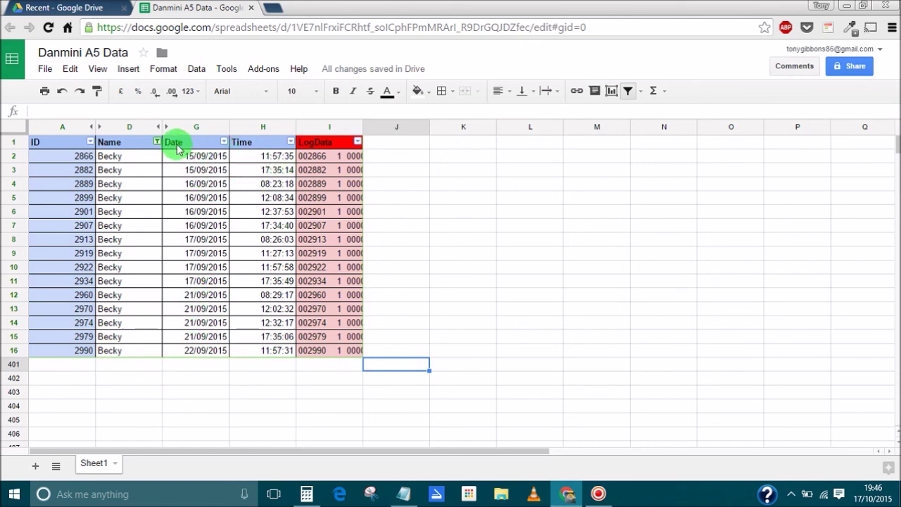
key(ctrl+z)
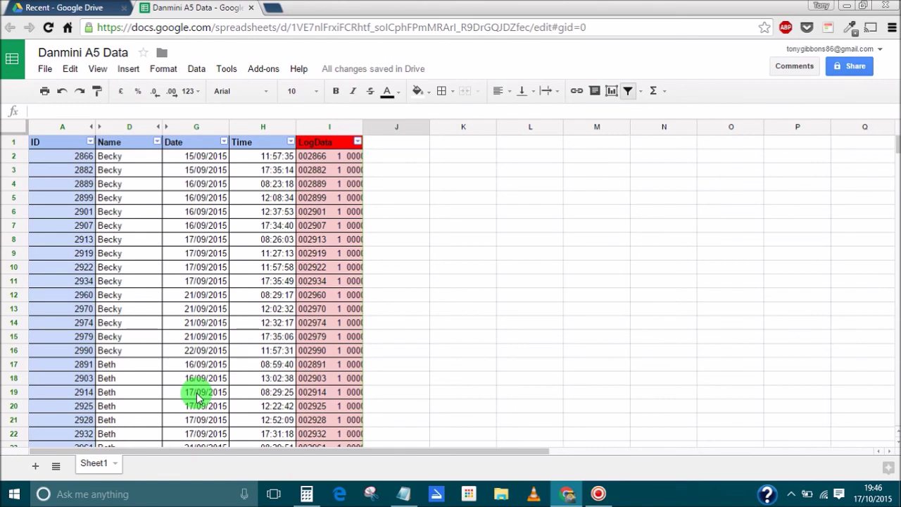